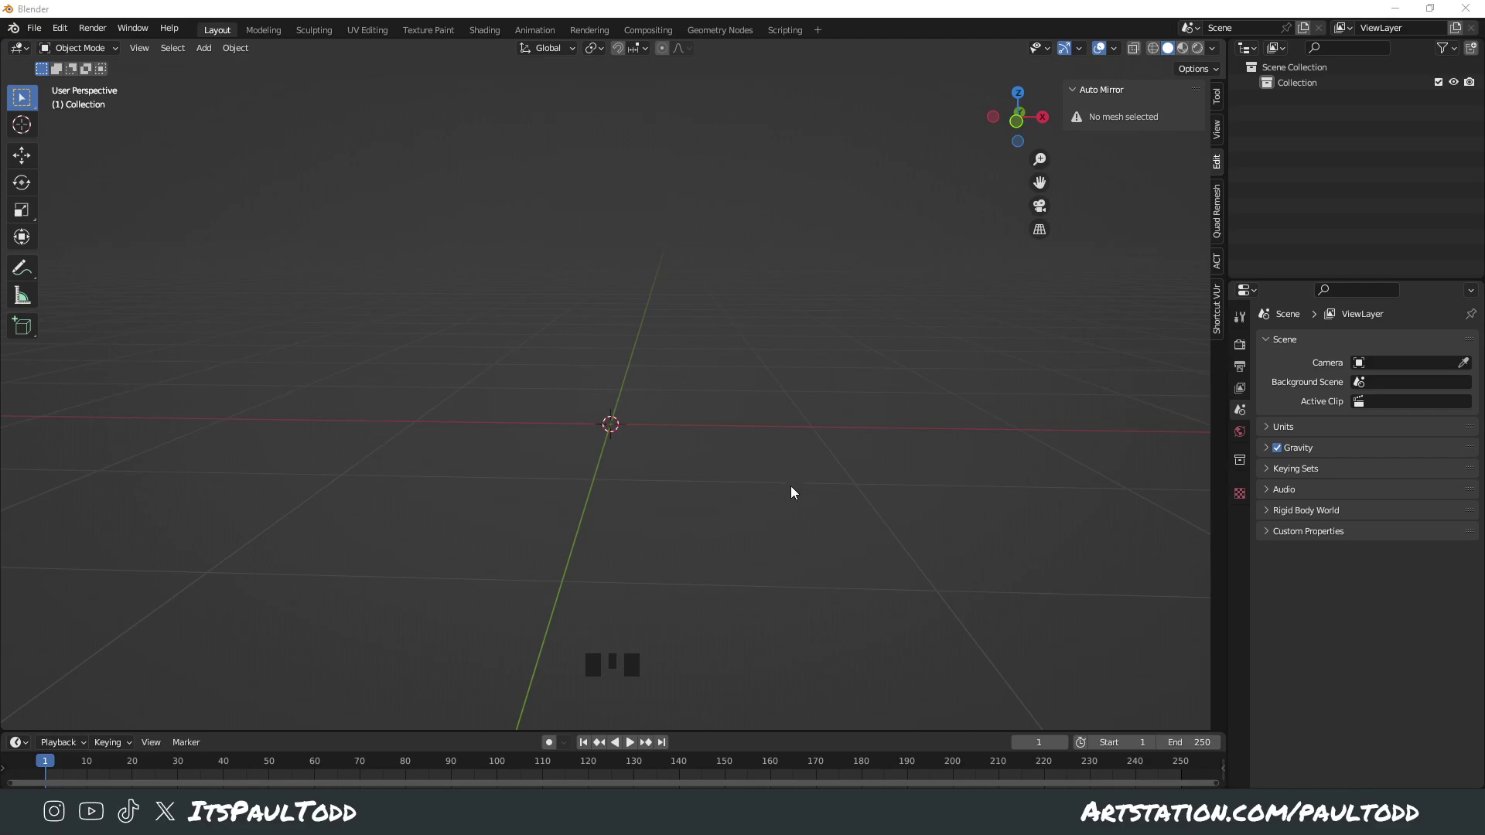
Step: Add a UV sphere at the origin of the empty scene
click(703, 414)
key(shift+a)
mouse_move(704, 415)
click(793, 464)
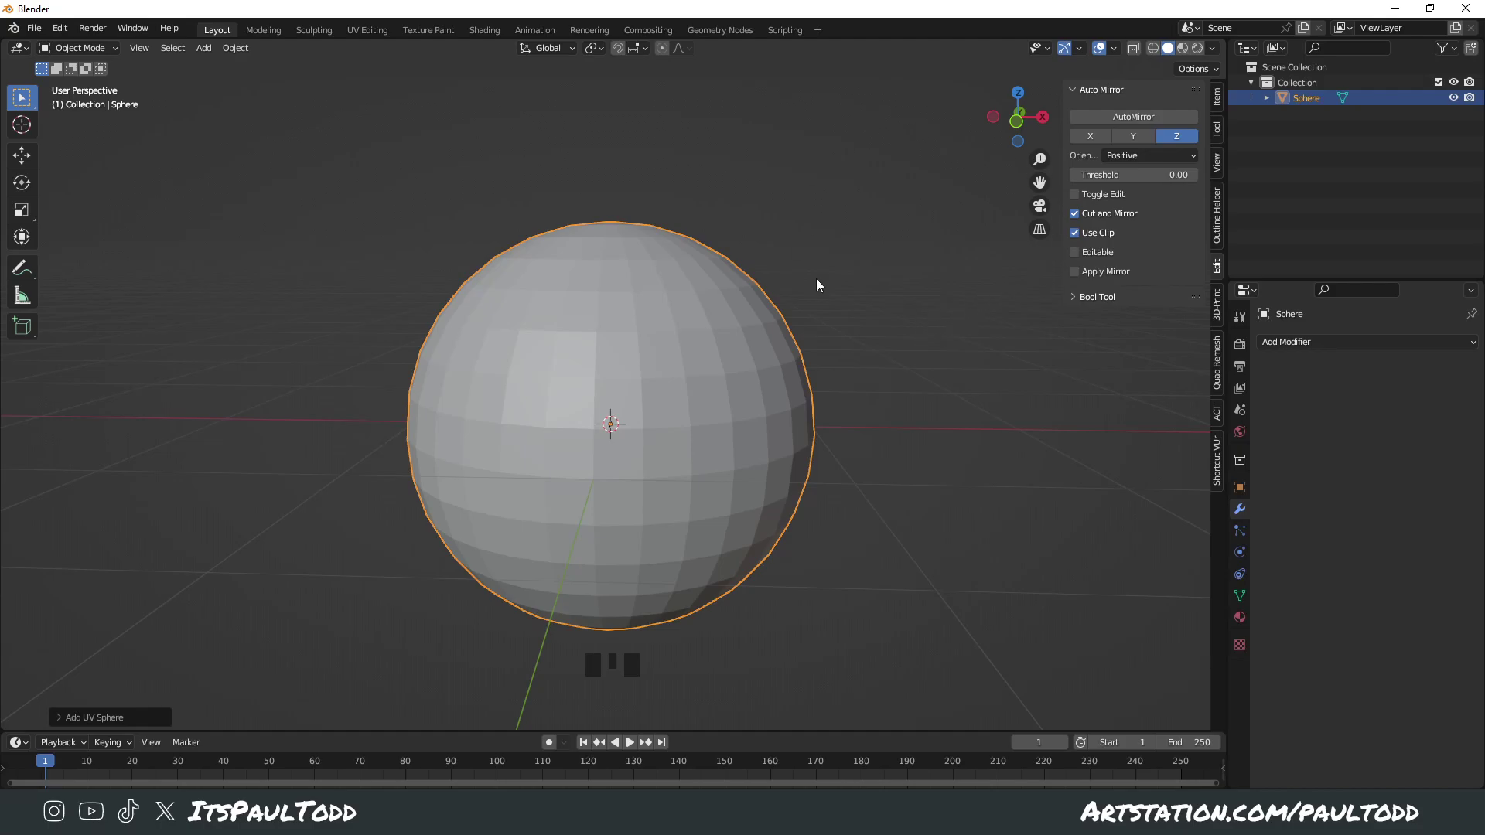
Step: Cut the sphere in half with AutoMirror on the Z axis and remove the resulting Mirror modifier, keeping only the upper dome
click(1106, 112)
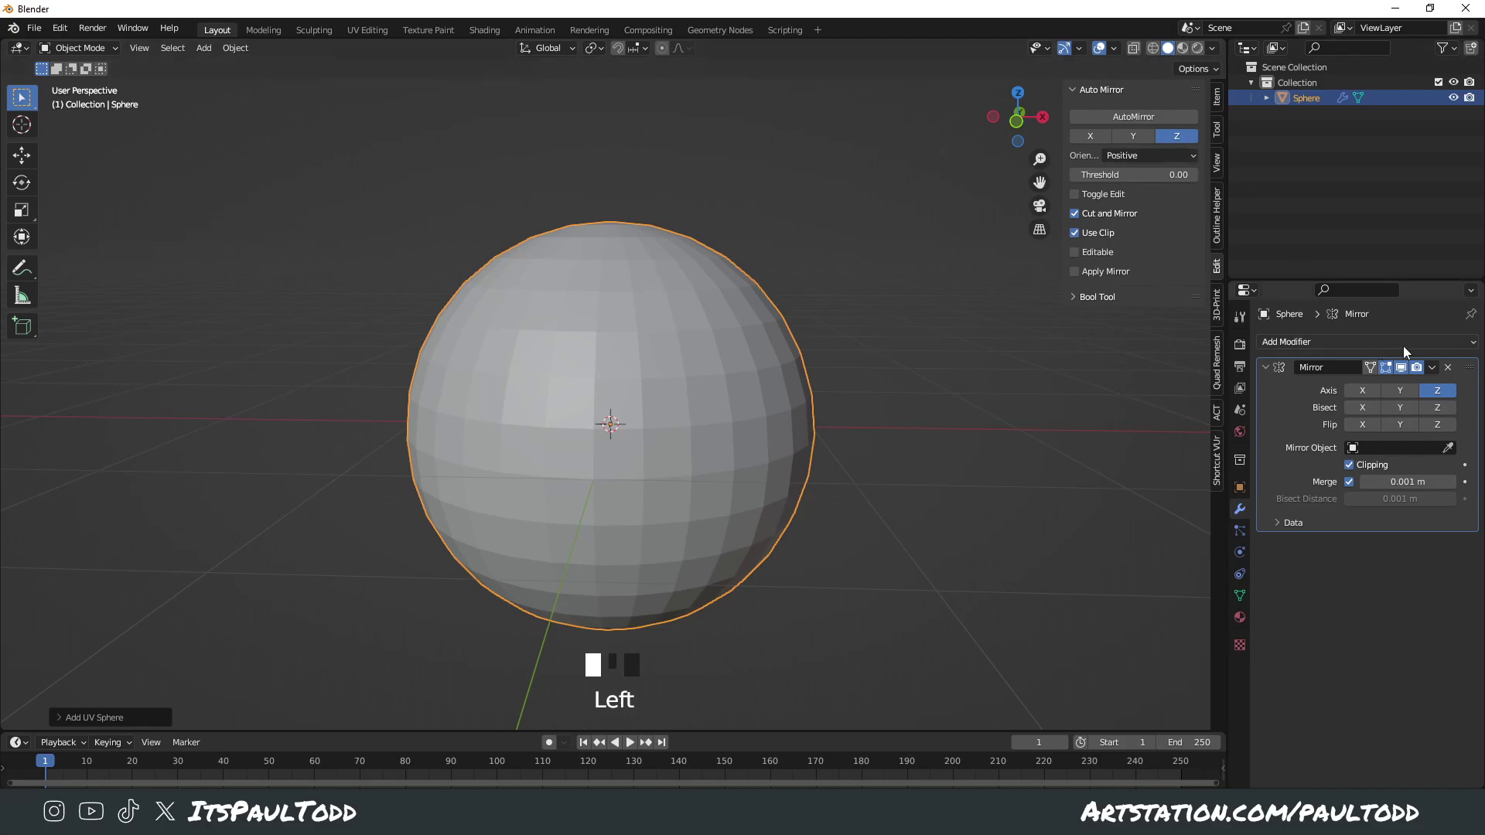
click(1447, 366)
click(836, 469)
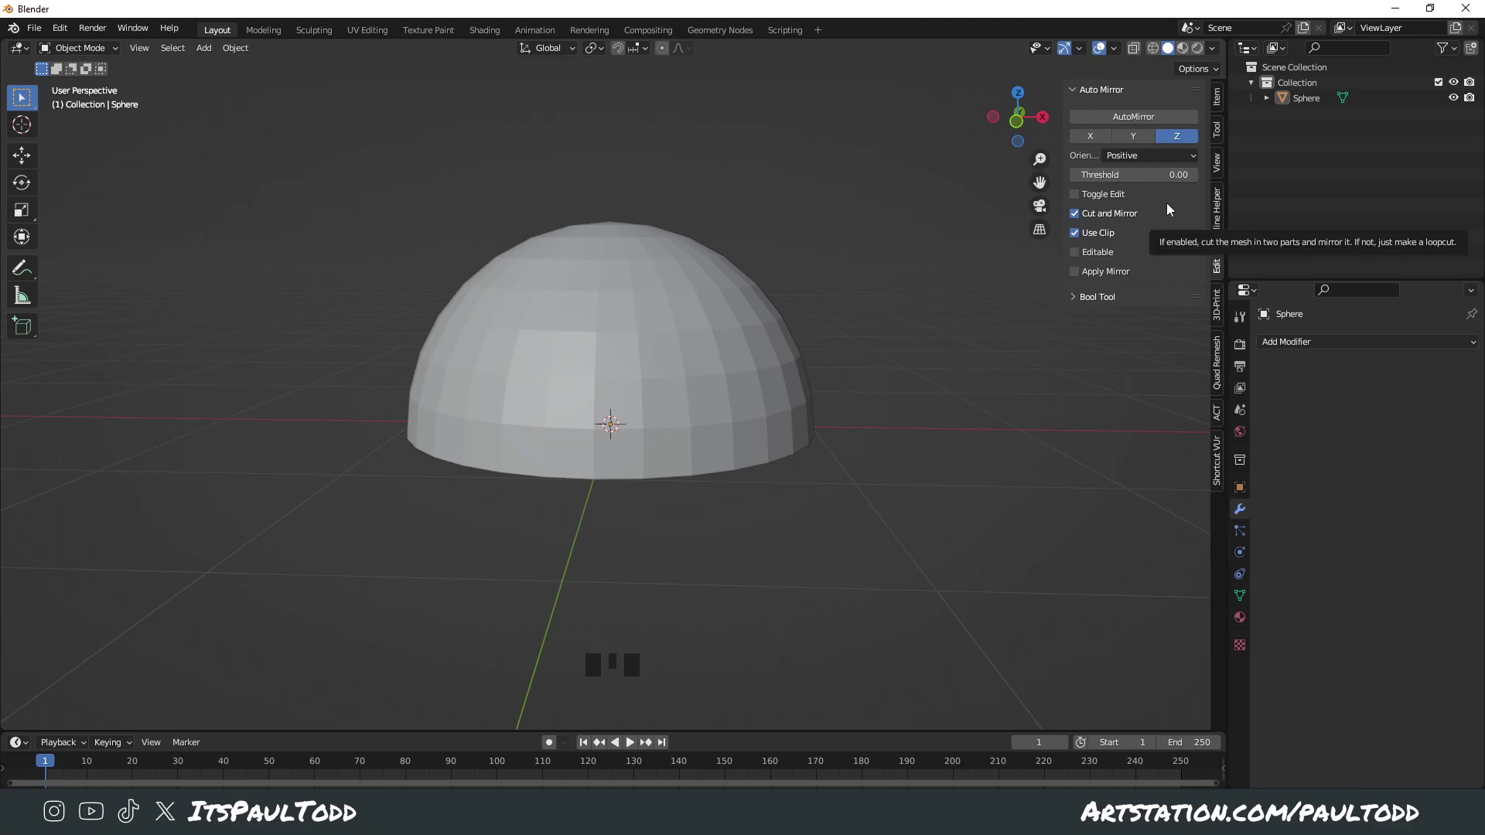
Step: Search the add-ons in the preferences for "mirror", view the Auto Mirror details, and close the preferences
click(66, 29)
click(124, 249)
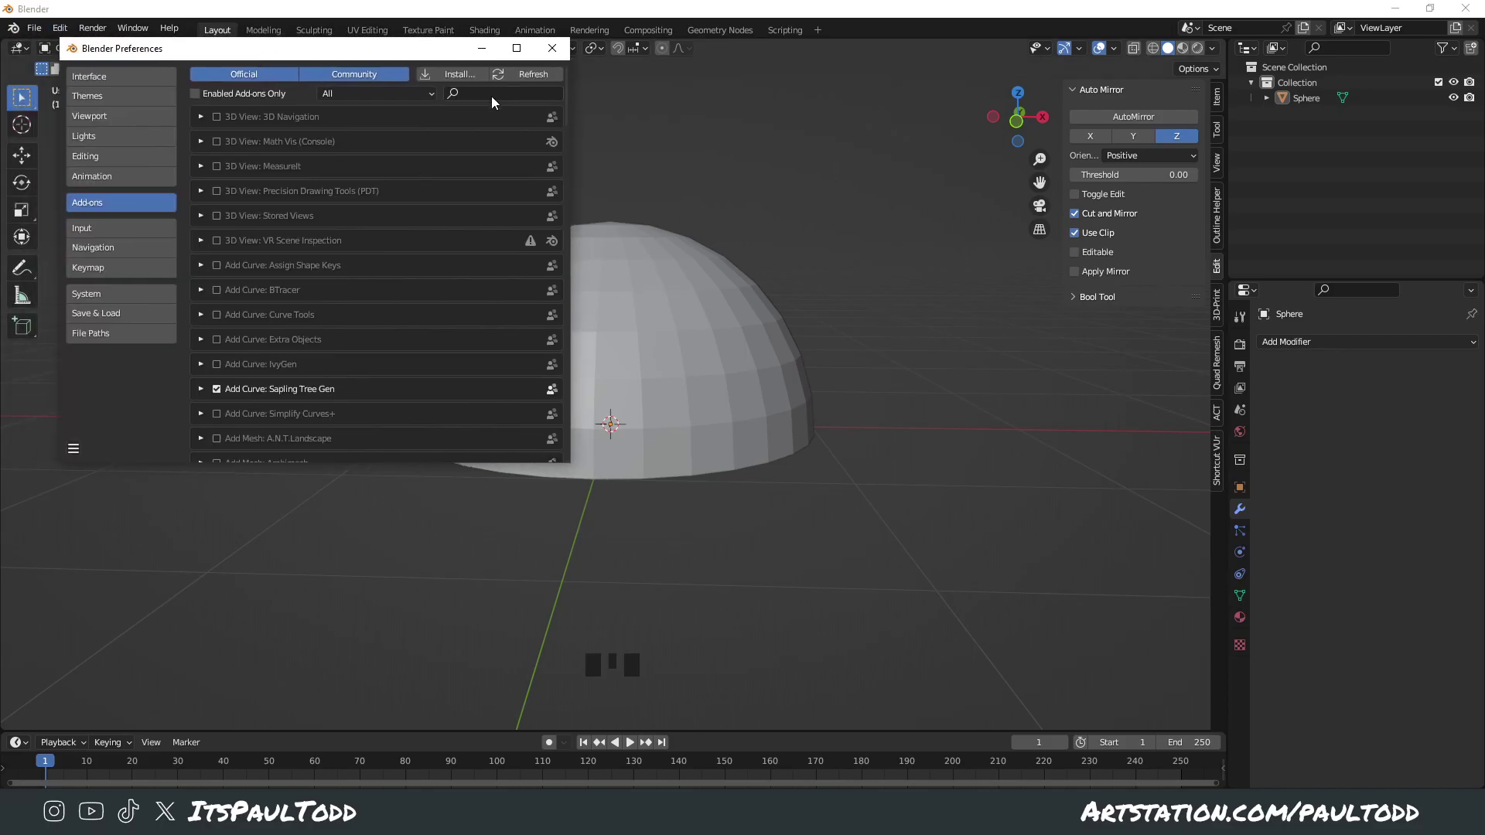
click(496, 94)
text(mirror)
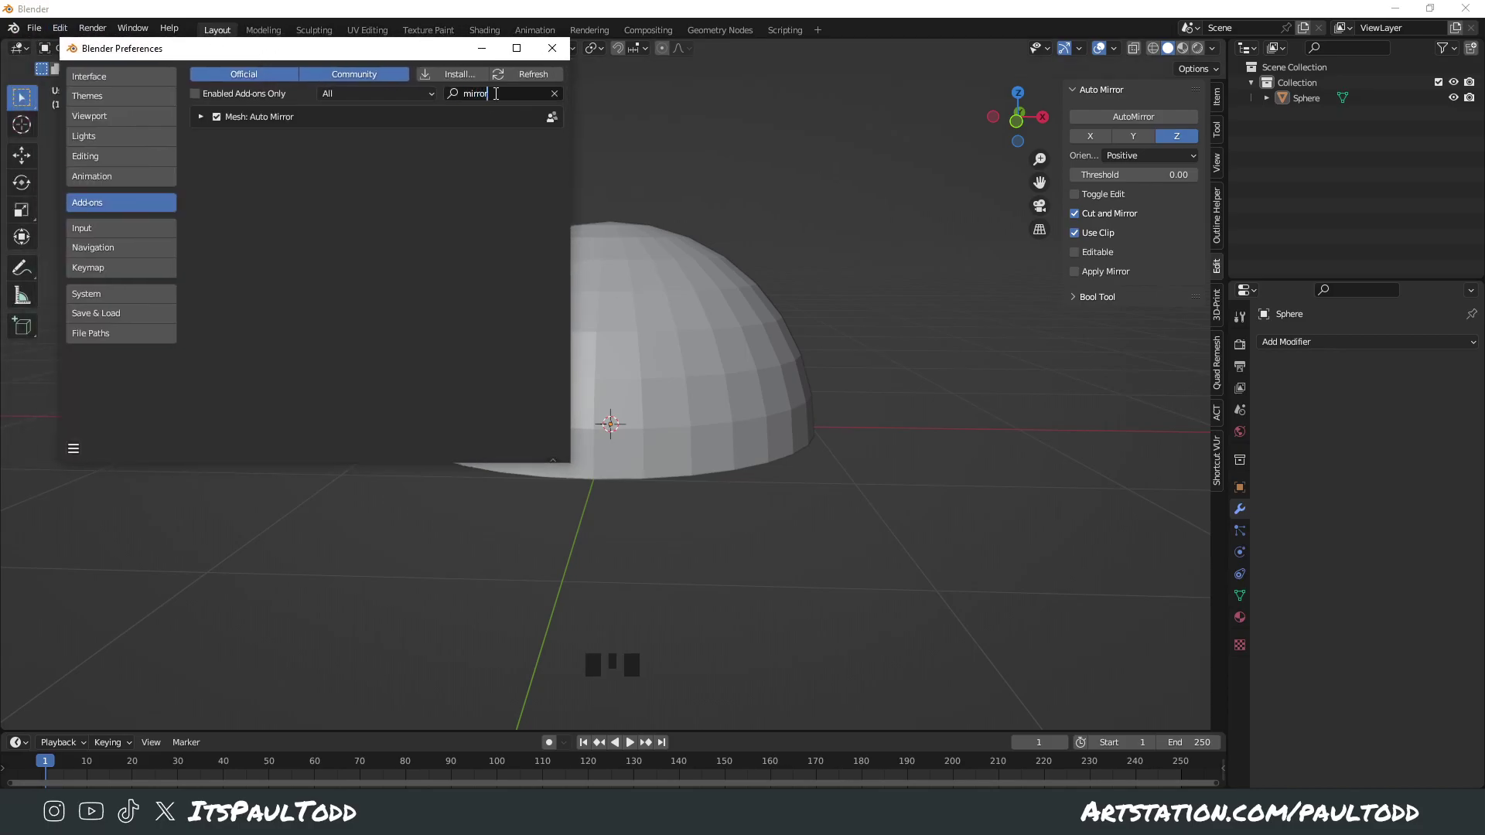
click(200, 118)
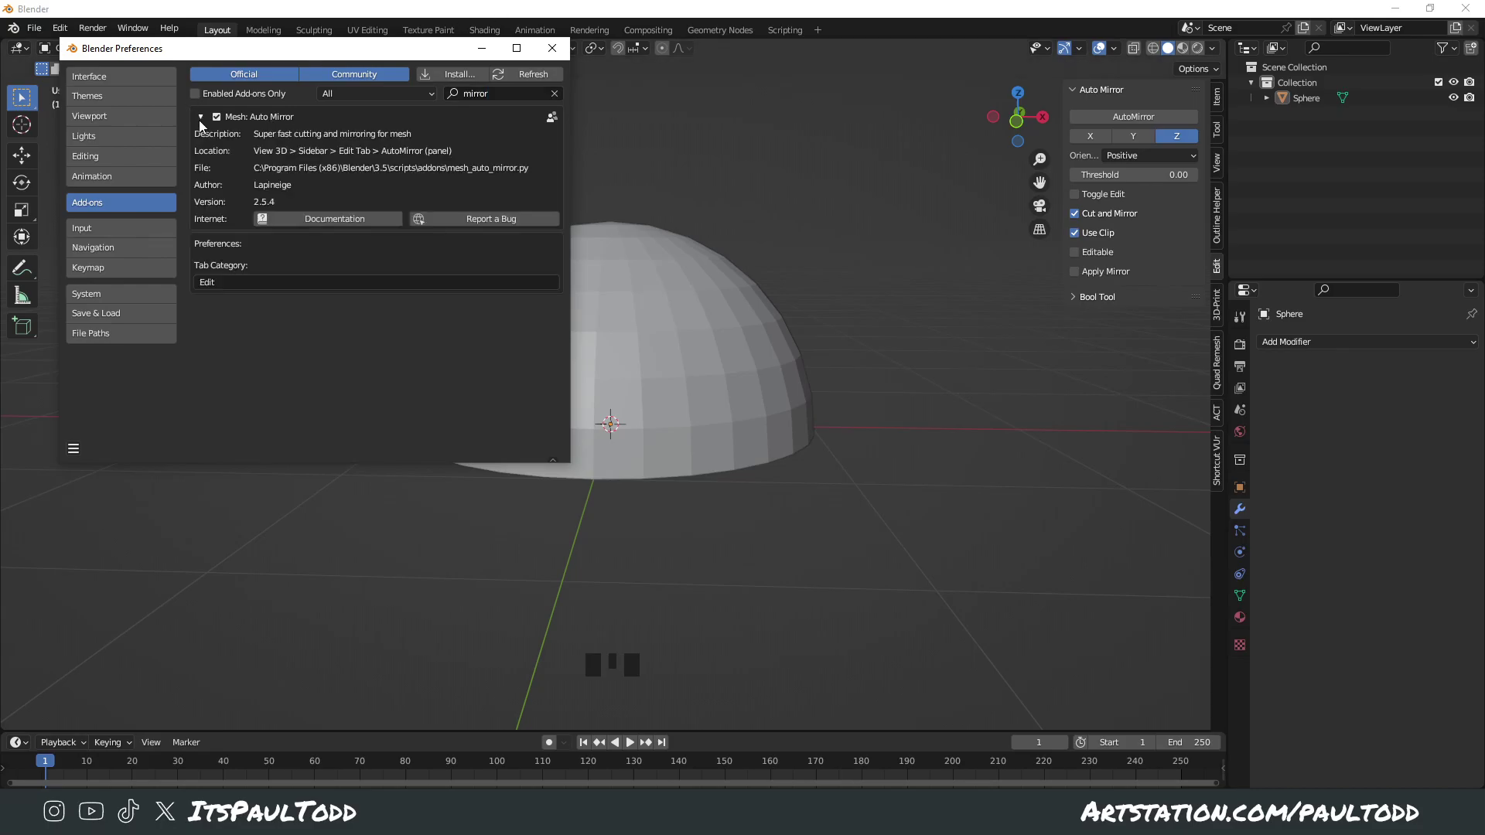
click(200, 118)
click(552, 49)
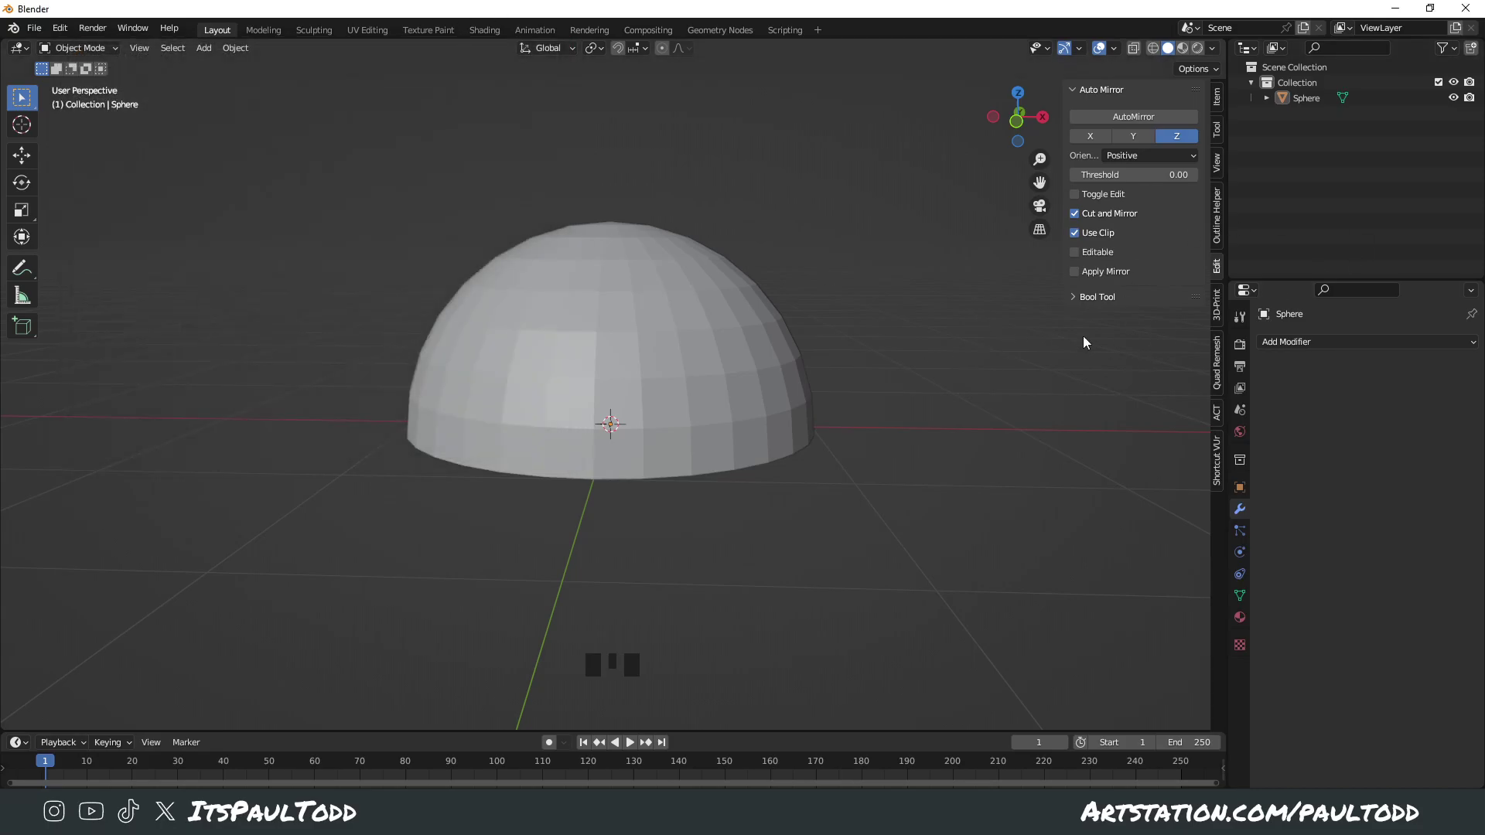
Step: Give the half sphere a Decimate modifier in Un-Subdivide mode with 1 iteration
click(623, 433)
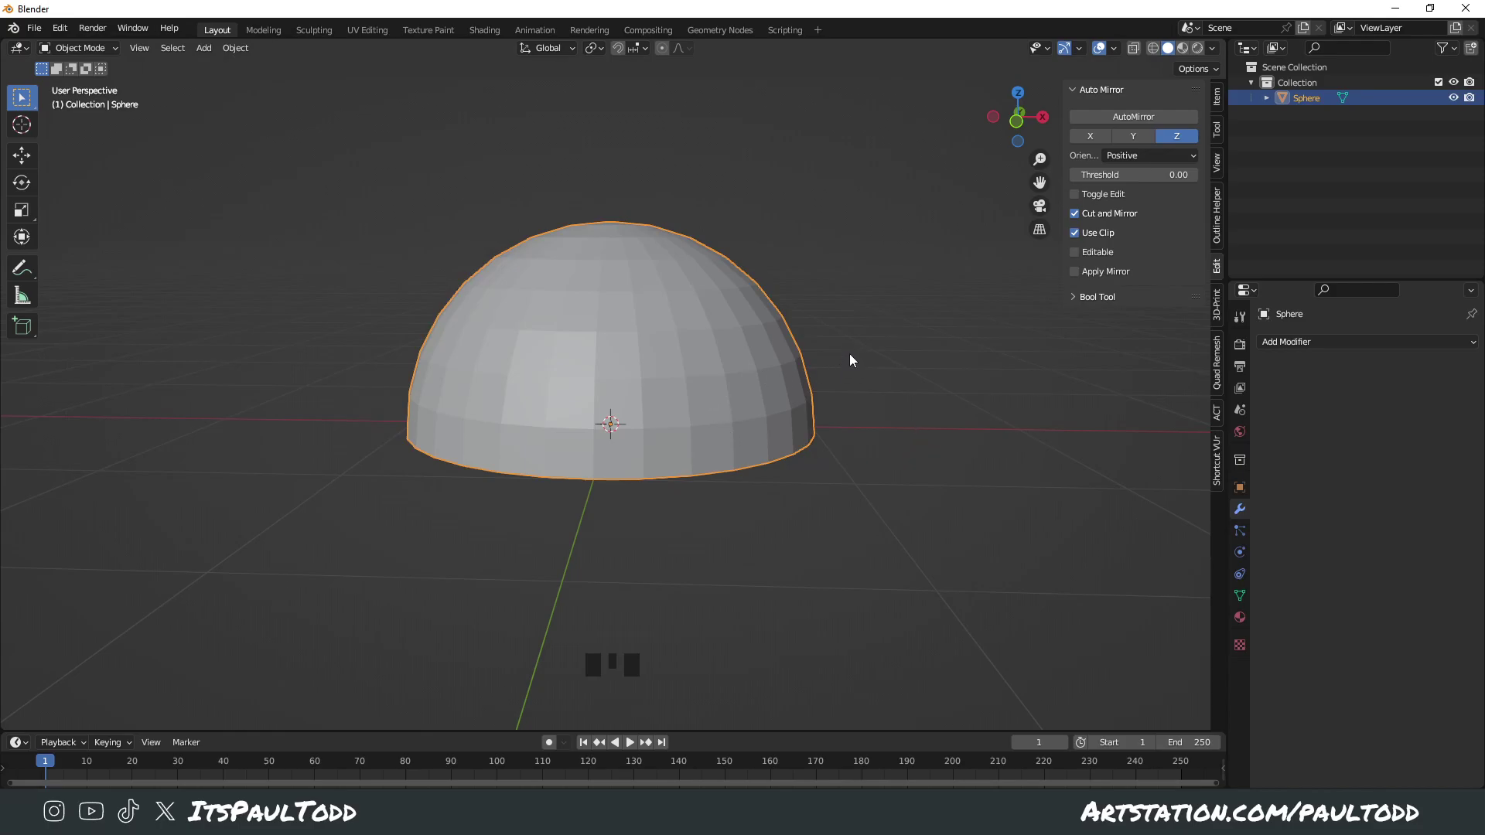
middle_drag(849, 354, 860, 409)
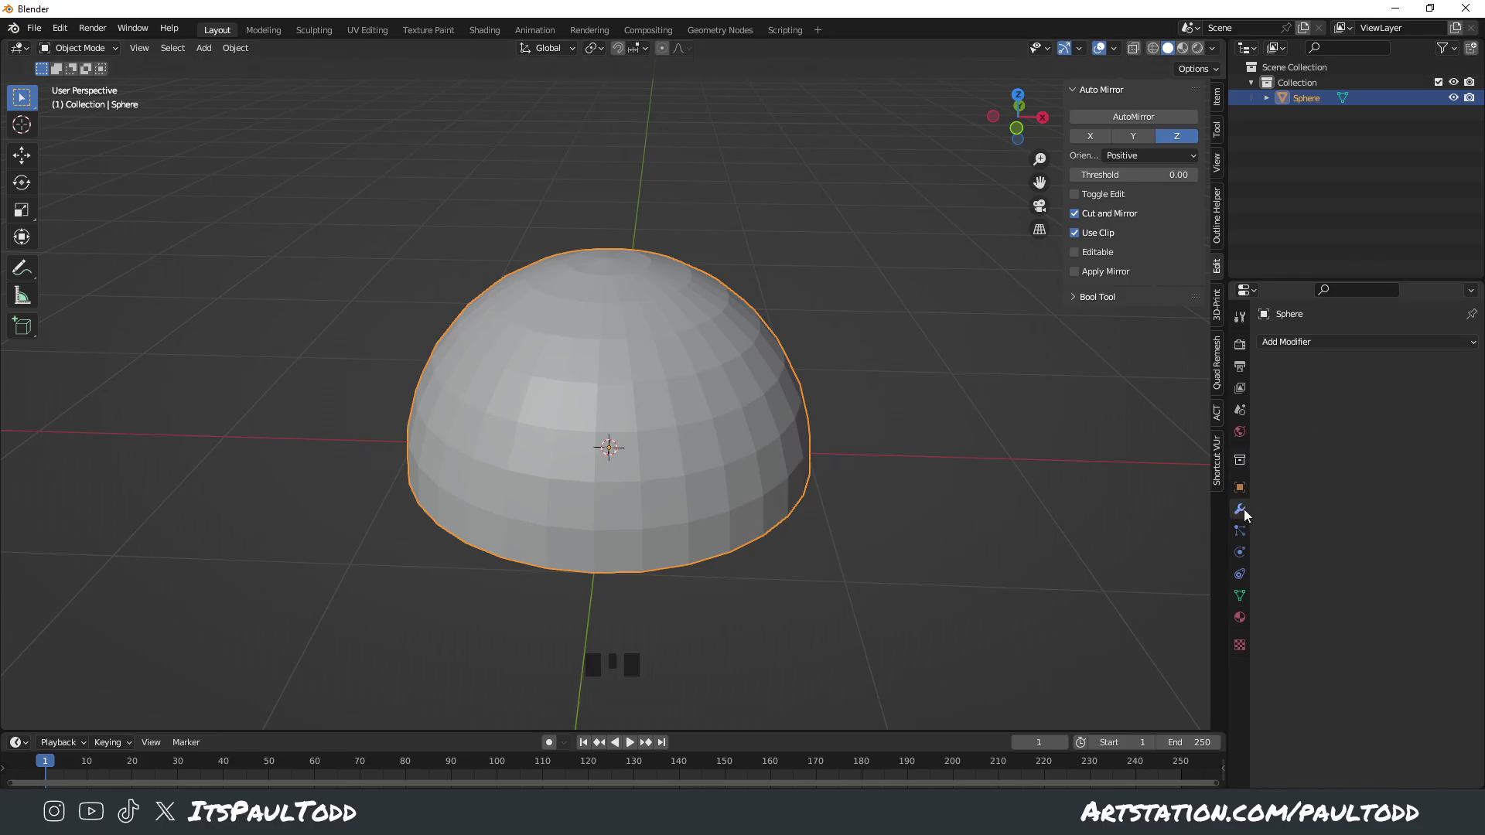
click(1293, 342)
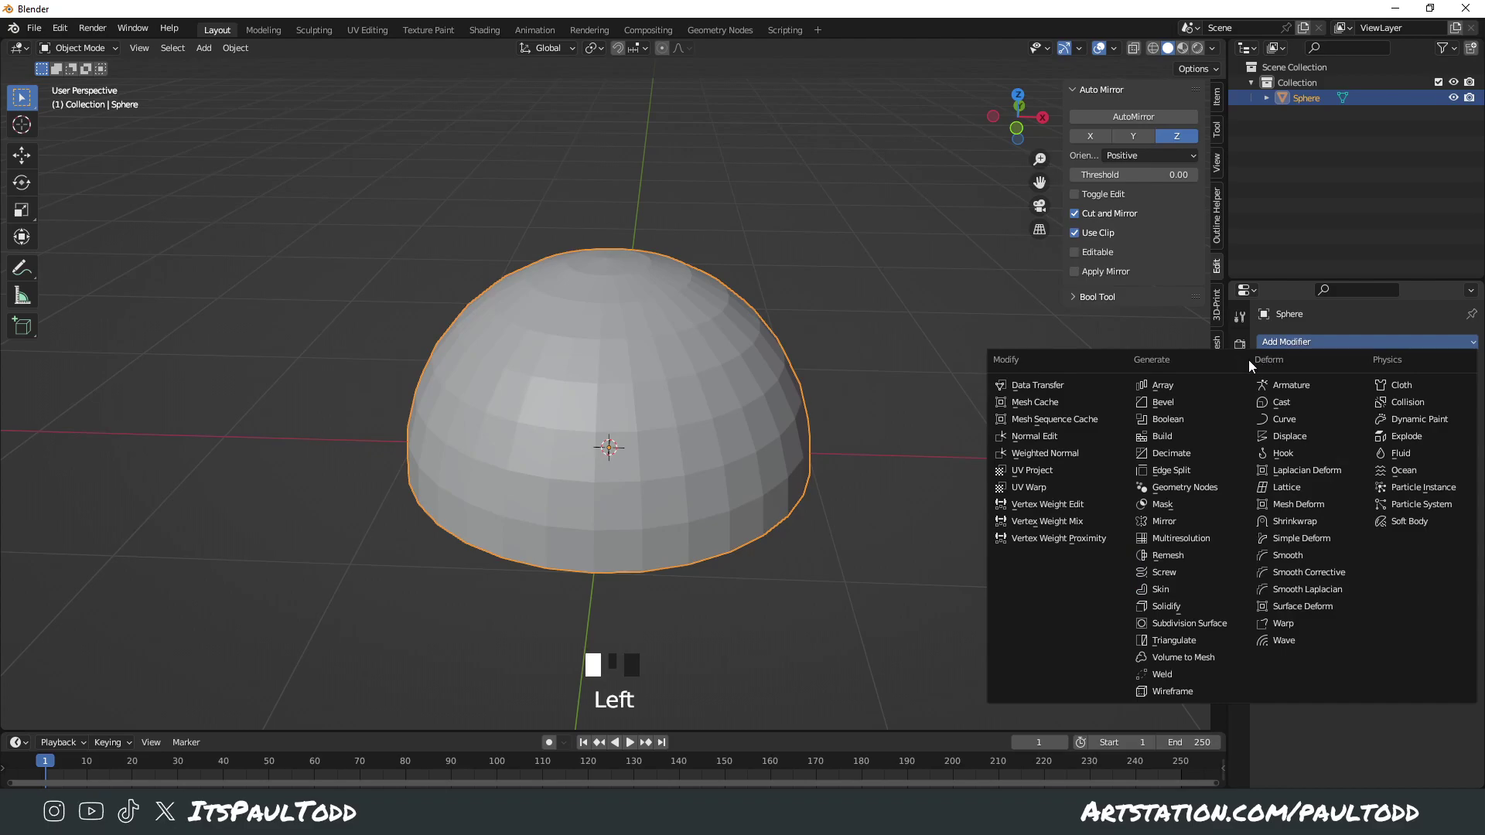
click(1185, 453)
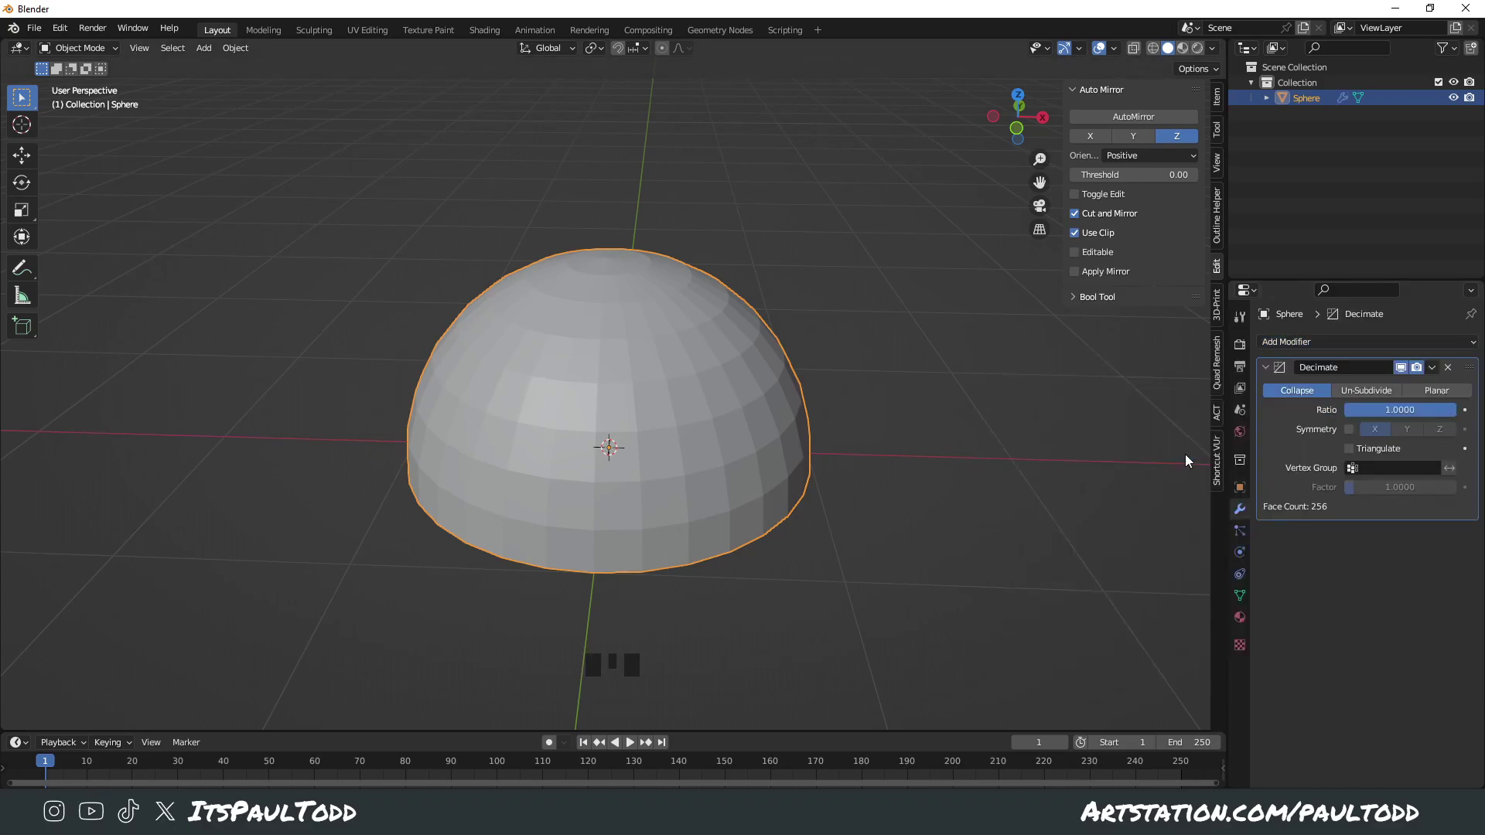
click(1356, 391)
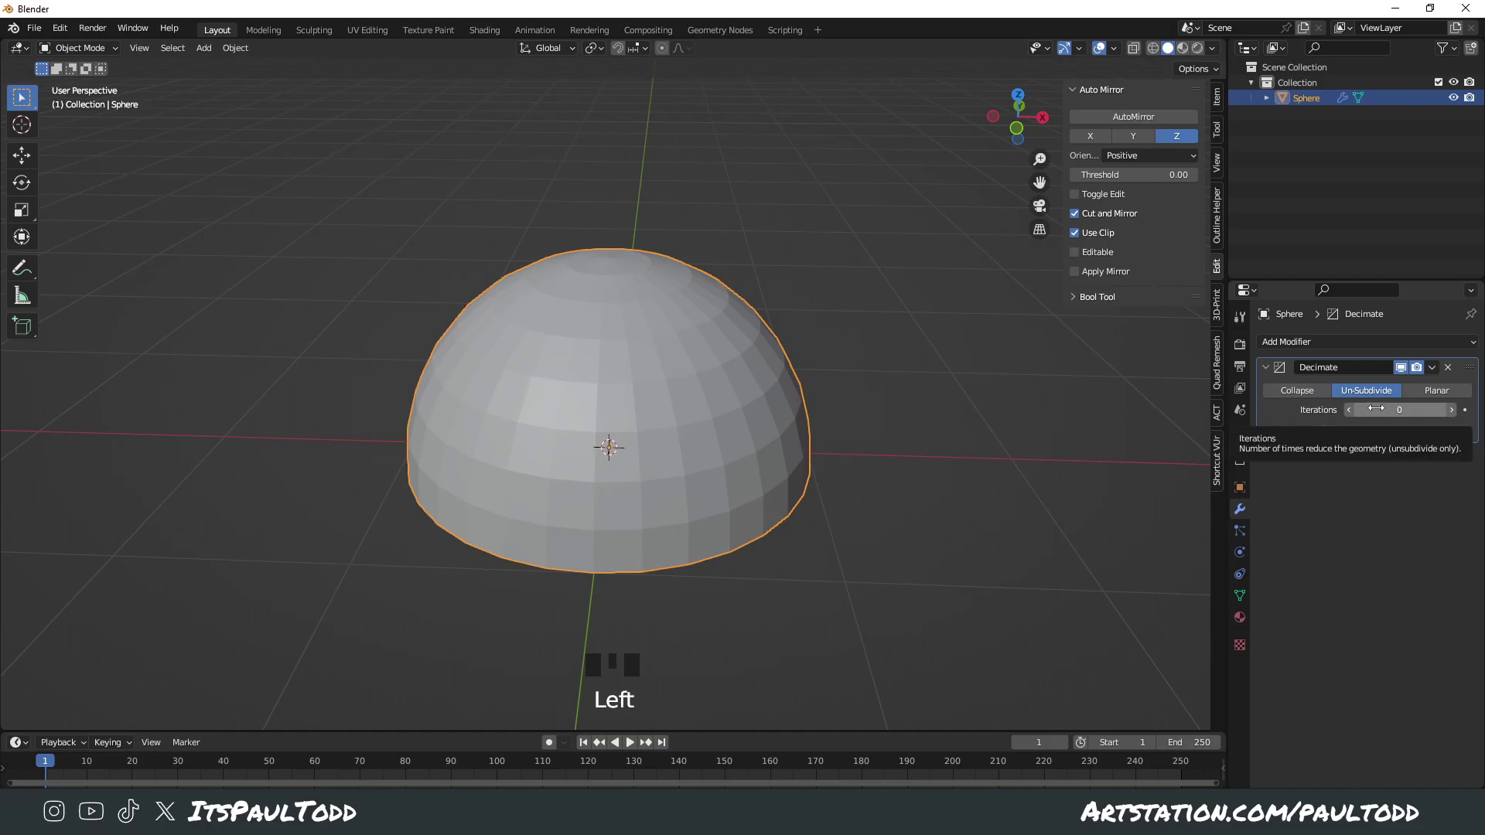
double_click(1376, 409)
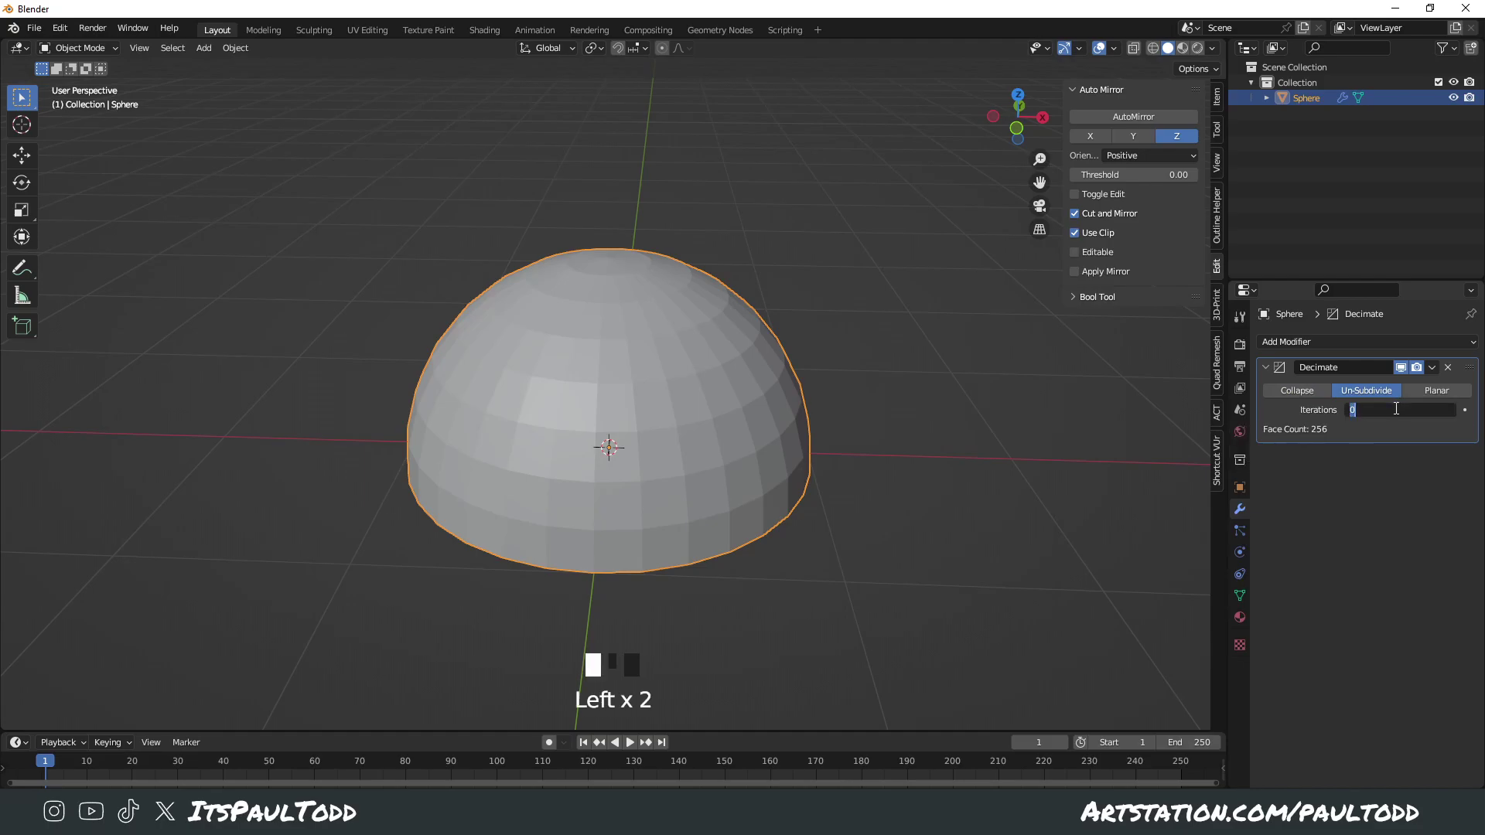
text(1)
key(Return)
mouse_move(828, 468)
middle_down()
mouse_move(837, 484)
mouse_move(842, 461)
middle_up()
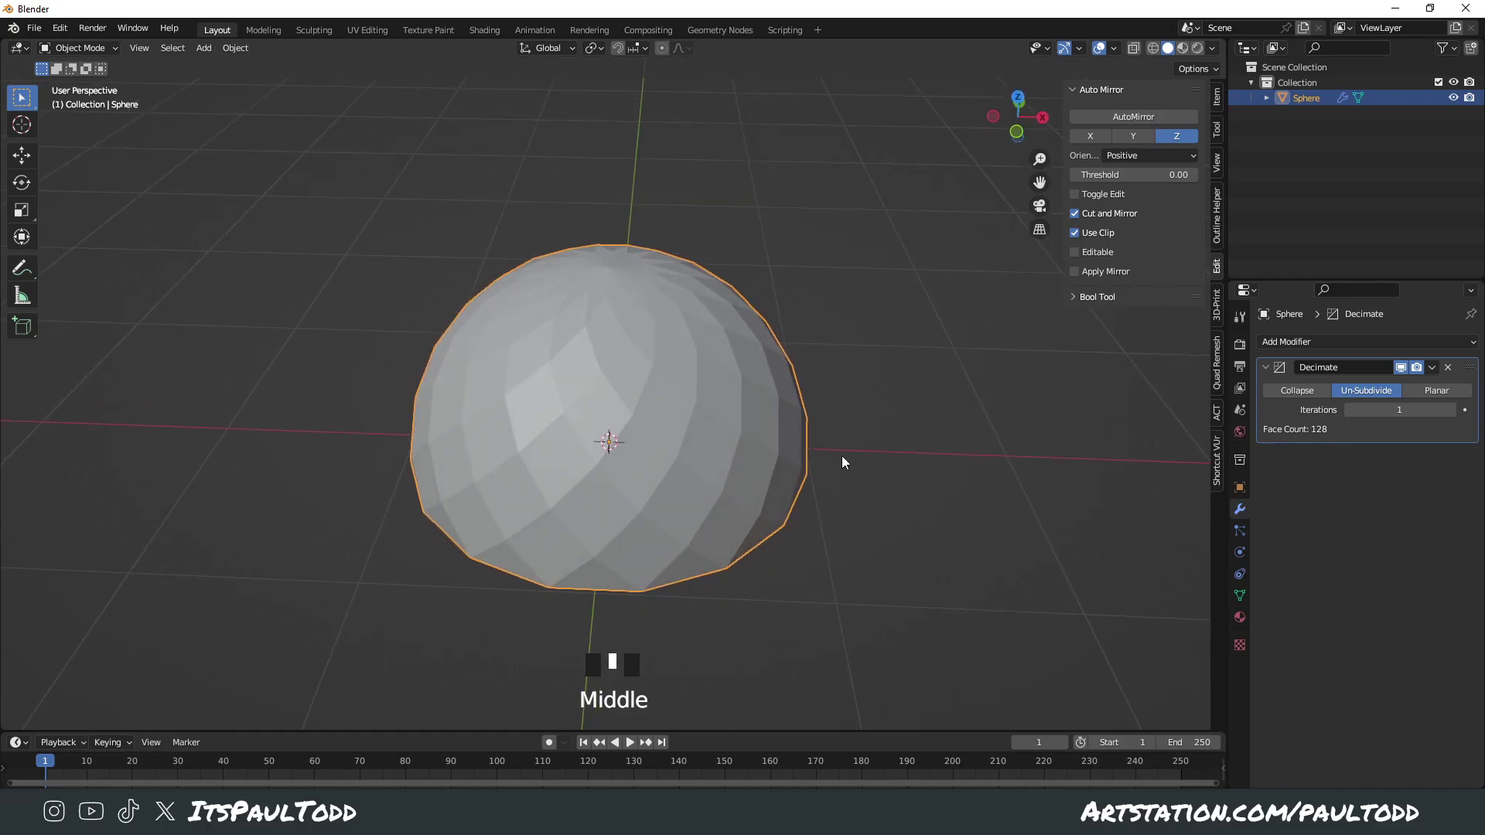
Step: Apply the Decimate modifier to the half sphere
click(1292, 420)
click(1431, 368)
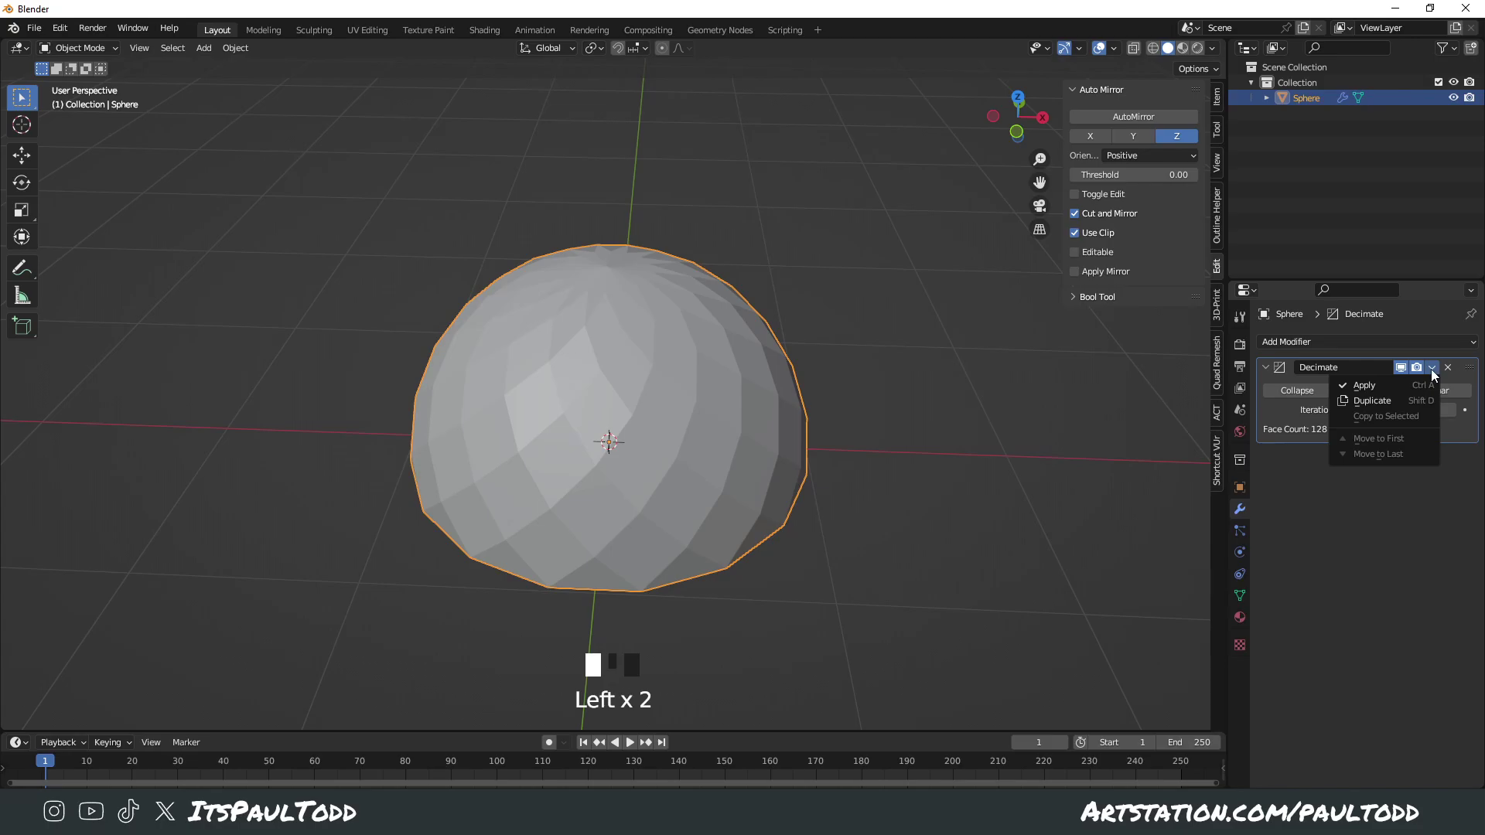
click(1274, 419)
key(ctrl+a)
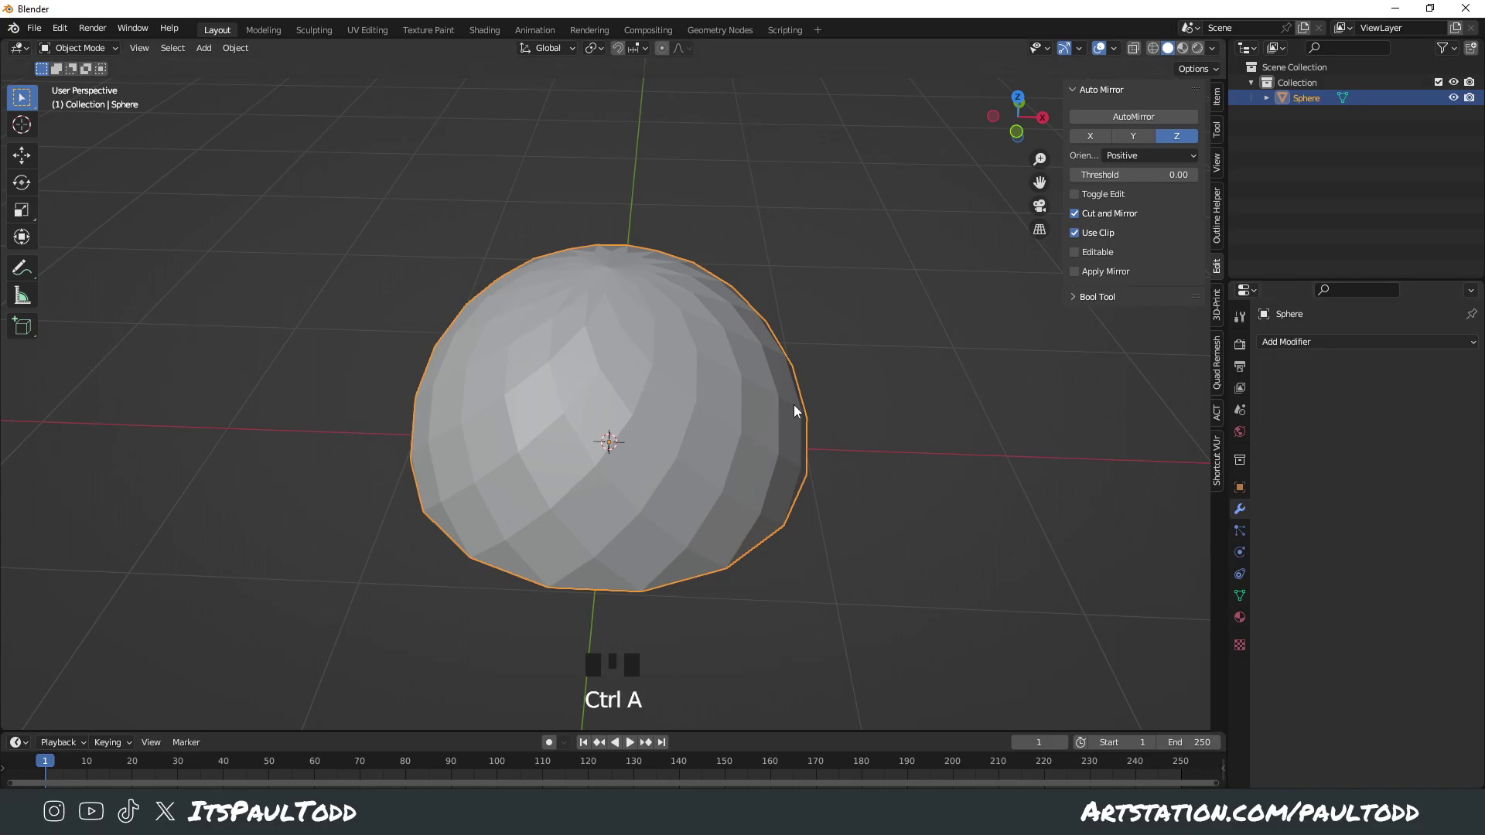
Step: Enter Edit Mode on the decimated dome and switch to edge selection
middle_drag(543, 363, 746, 467)
key(Tab)
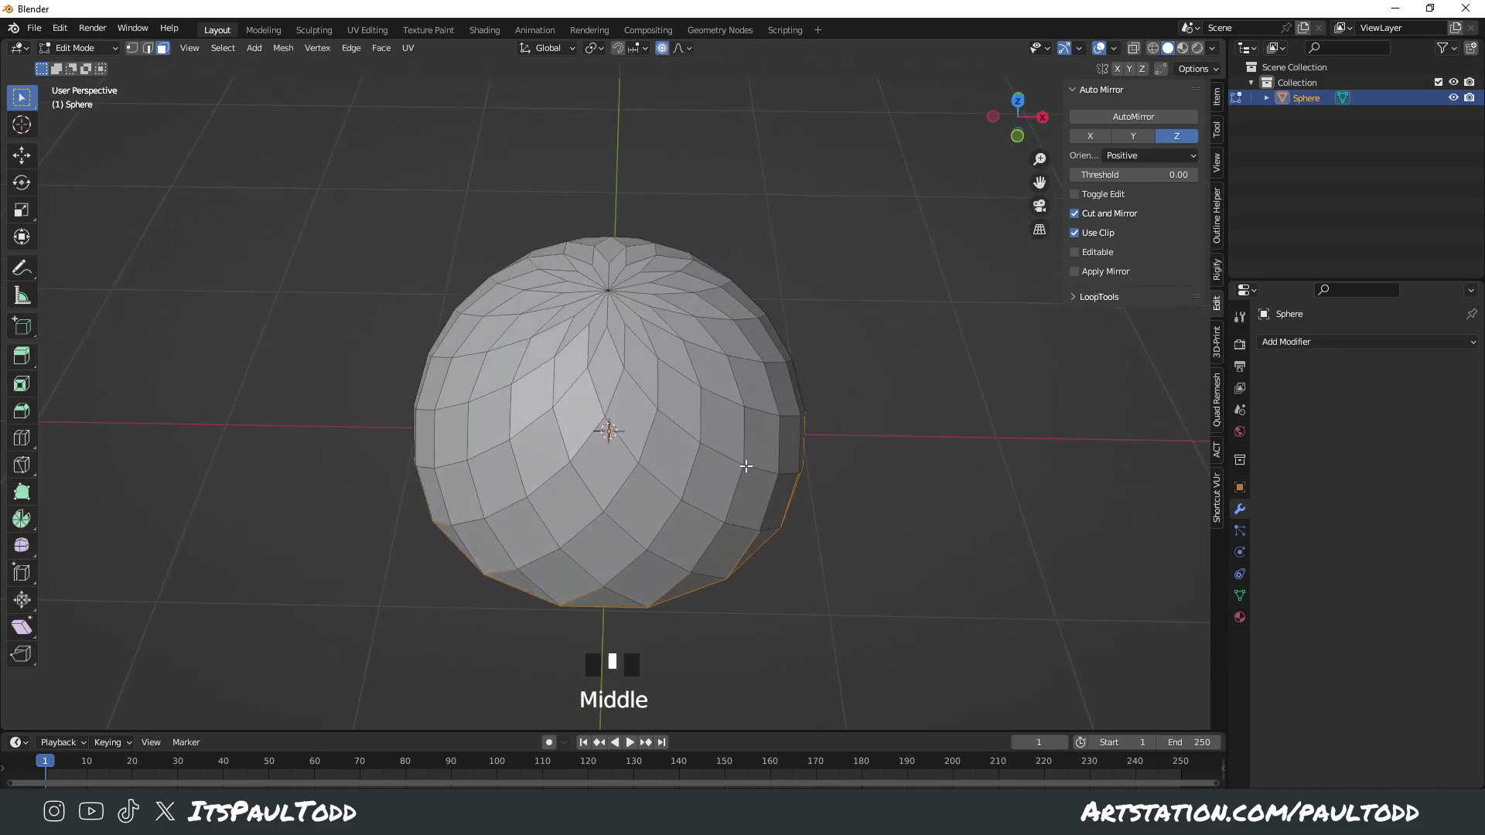
click(151, 51)
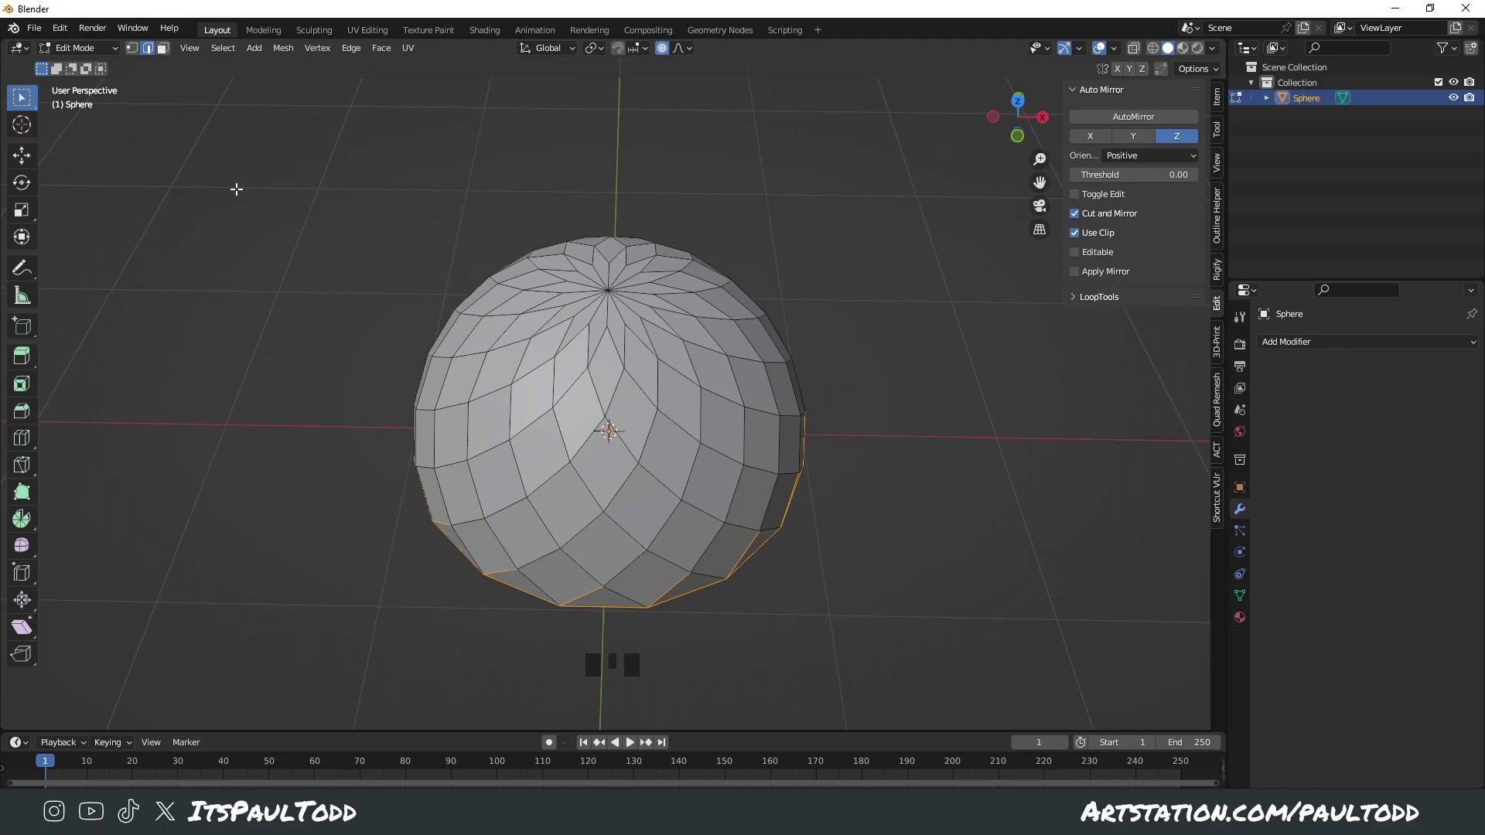
middle_drag(610, 394, 614, 401)
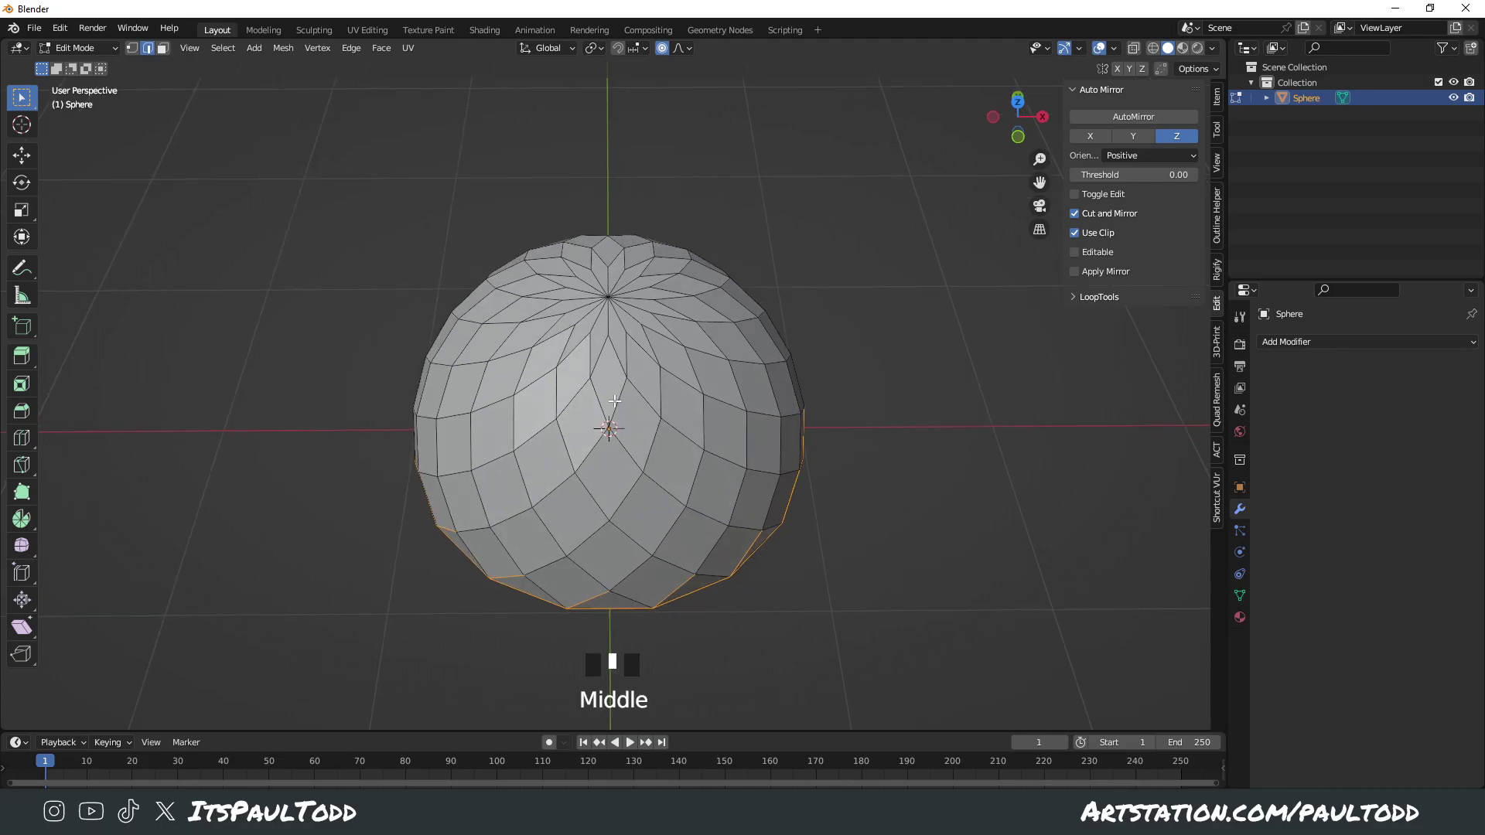
Step: Select every second spiral edge loop running in the same direction all the way around the dome
alt+click(624, 413)
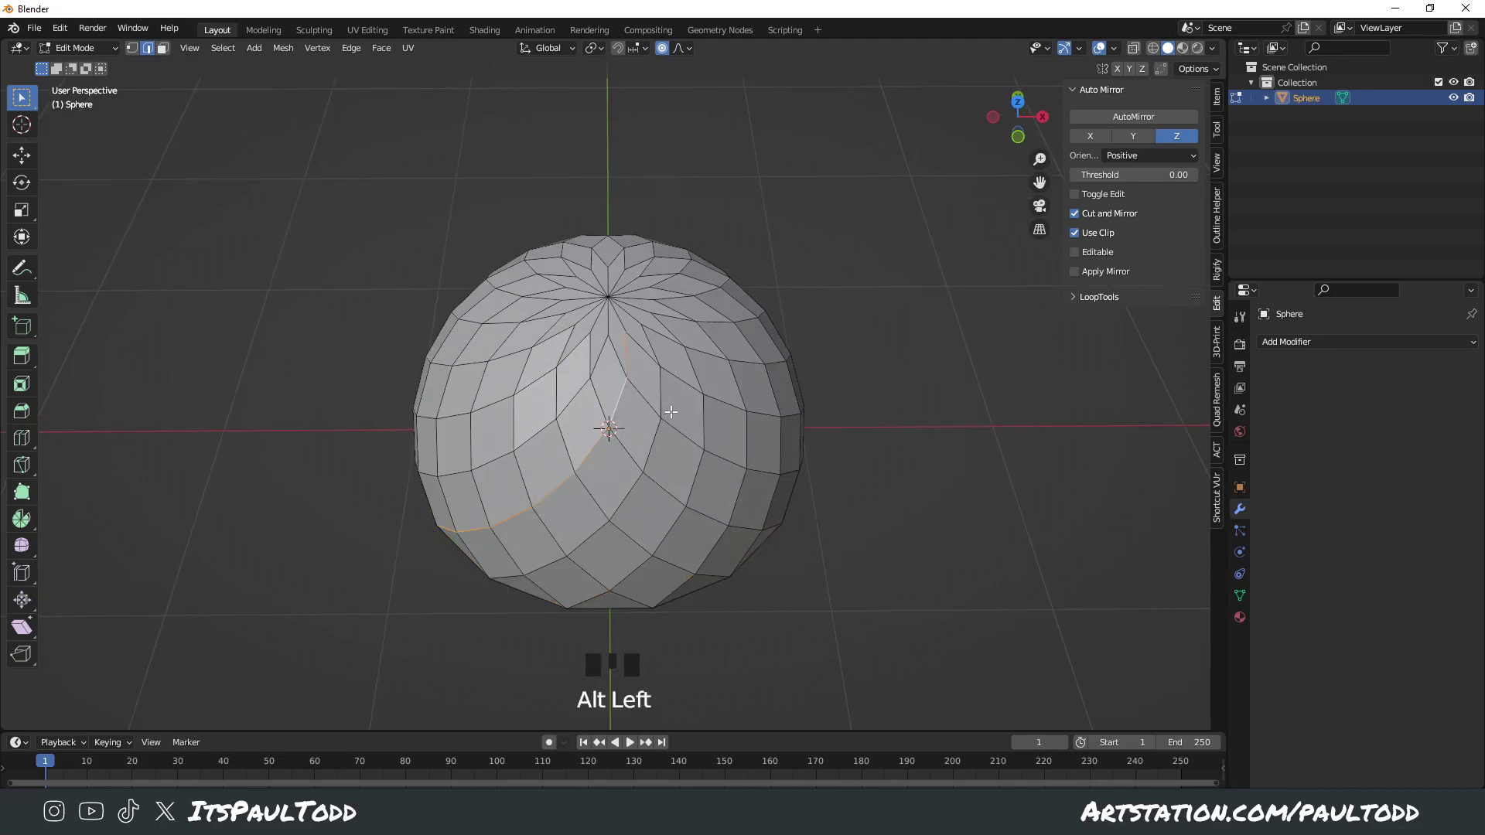
alt+click(700, 417)
click(613, 402)
alt+click(615, 403)
alt+shift+click(699, 422)
middle_drag(754, 388, 668, 421)
middle_drag(701, 352, 689, 429)
alt+shift+click(713, 426)
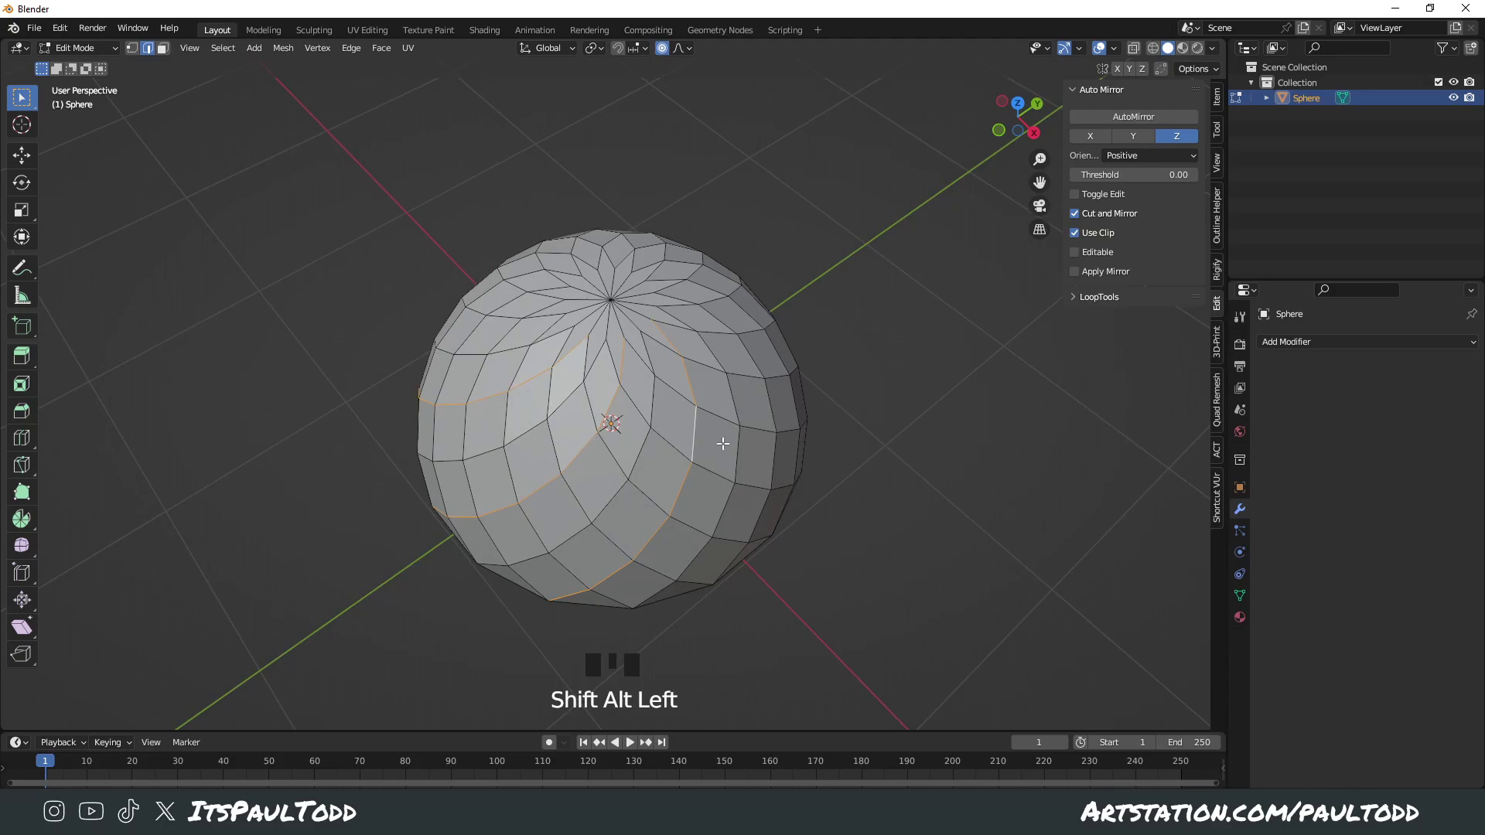
middle_drag(838, 430, 778, 431)
alt+shift+click(839, 430)
alt+shift+click(641, 411)
alt+shift+click(718, 447)
alt+shift+click(681, 464)
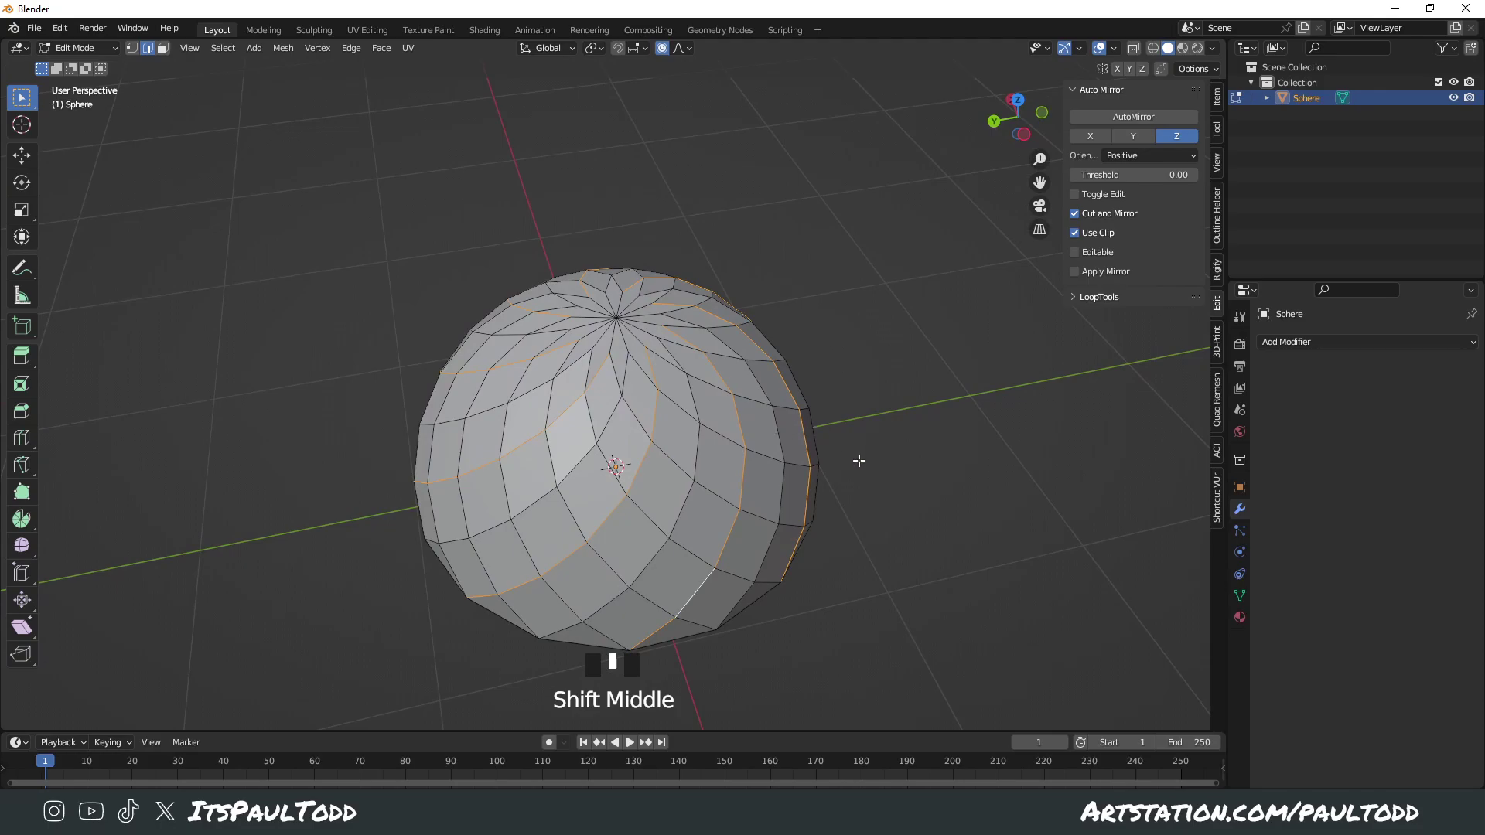
shift+middle_drag(858, 461, 859, 459)
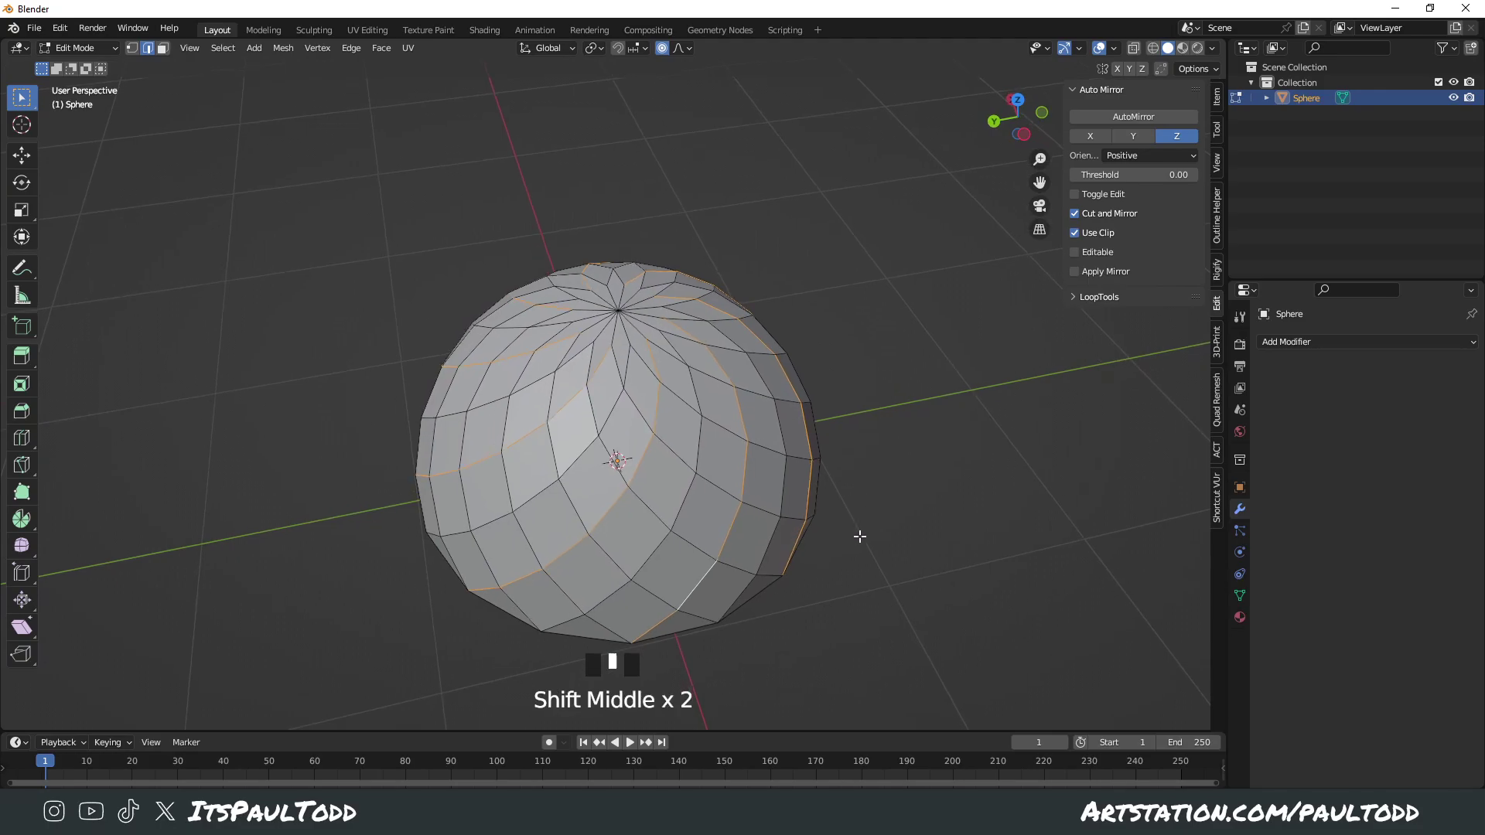
Step: Cancel a trial scale of the selected loops and turn off proportional editing
middle_drag(898, 511, 914, 490)
key(s)
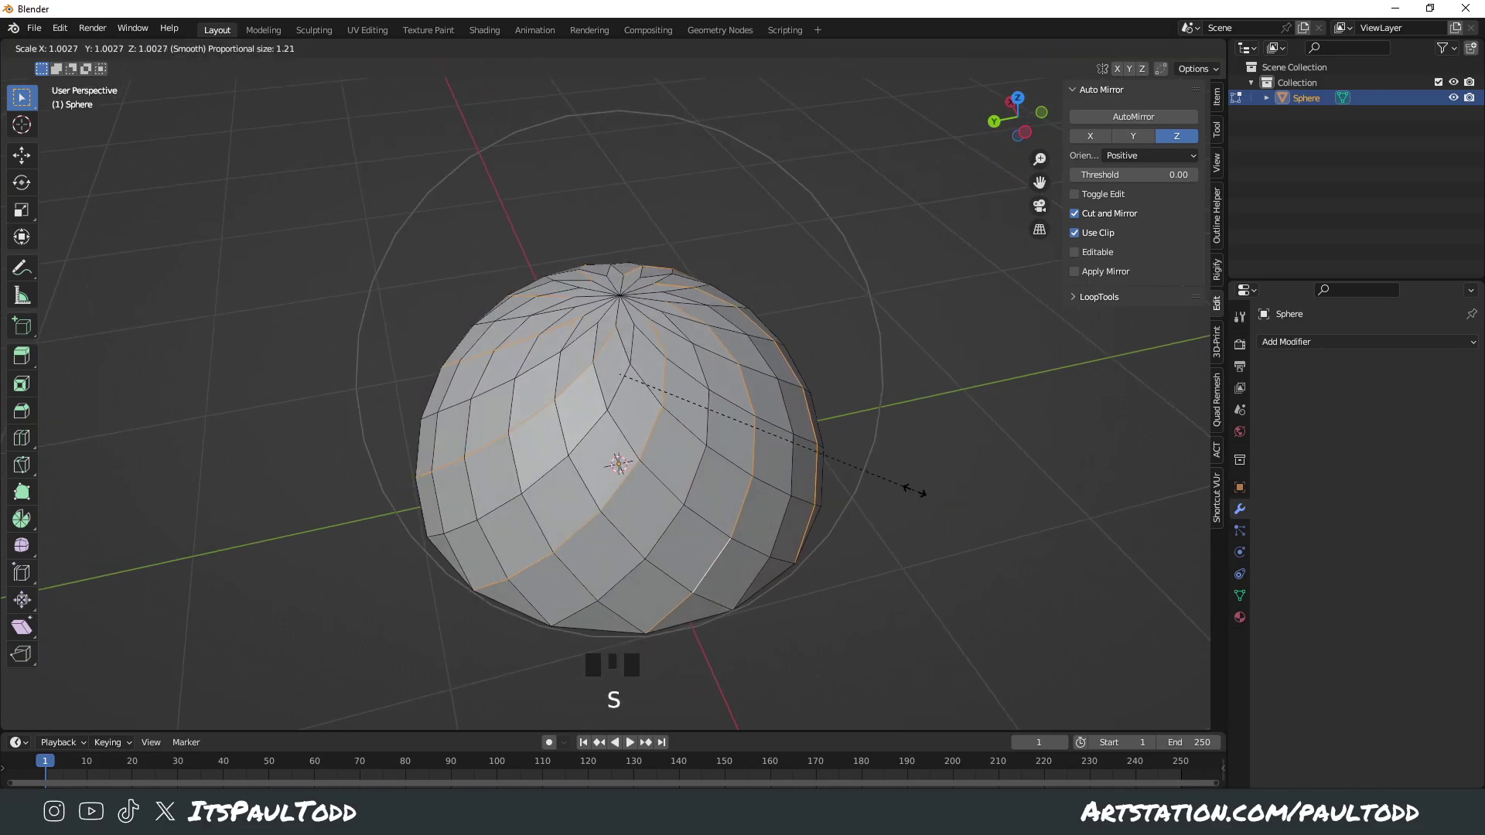
right_click(915, 490)
click(662, 49)
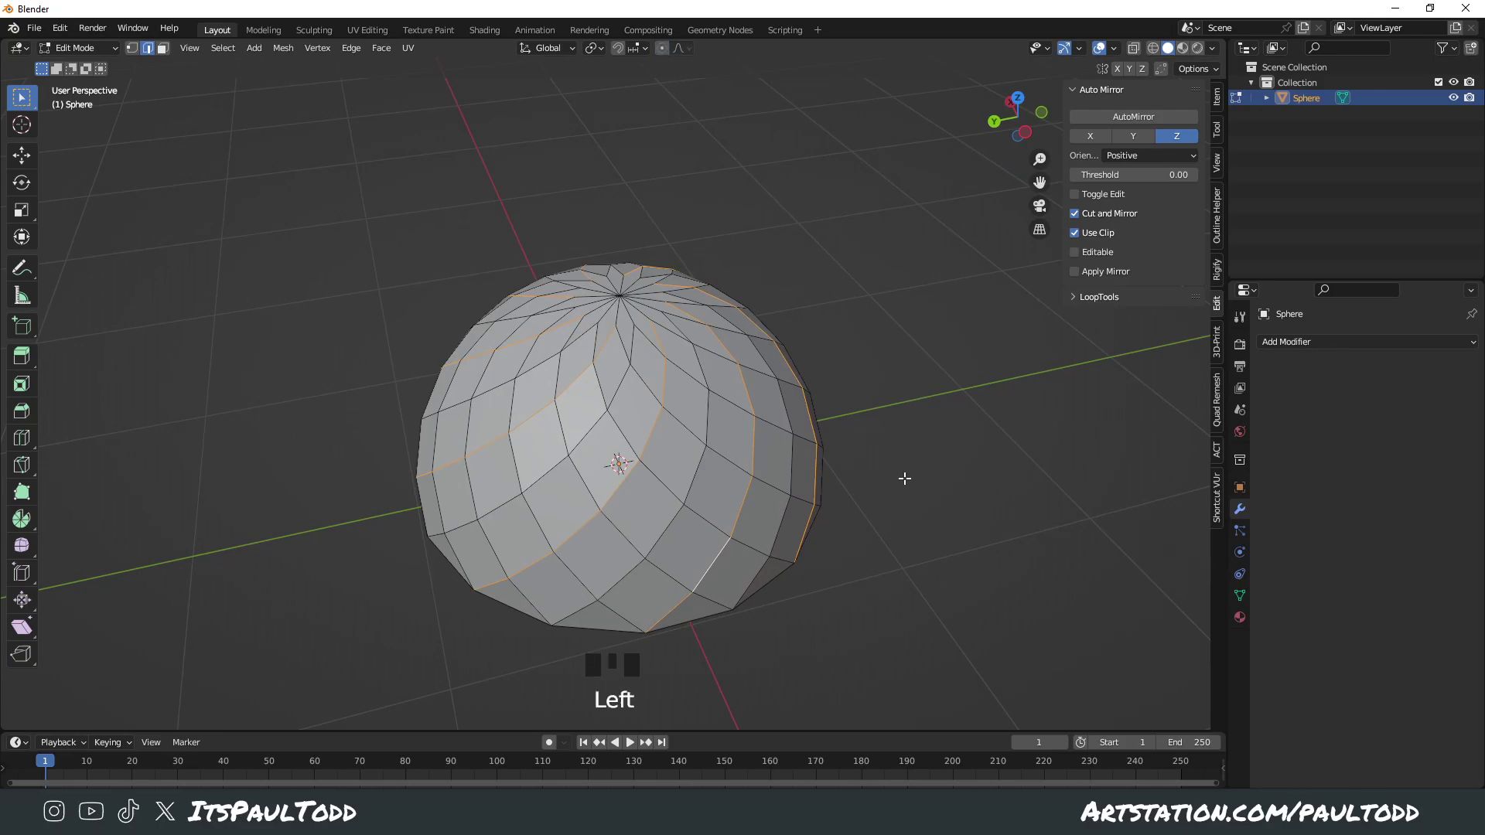
Step: Try scaling the selected spiral loops inward with the Z axis locked, and undo the scale
key(s)
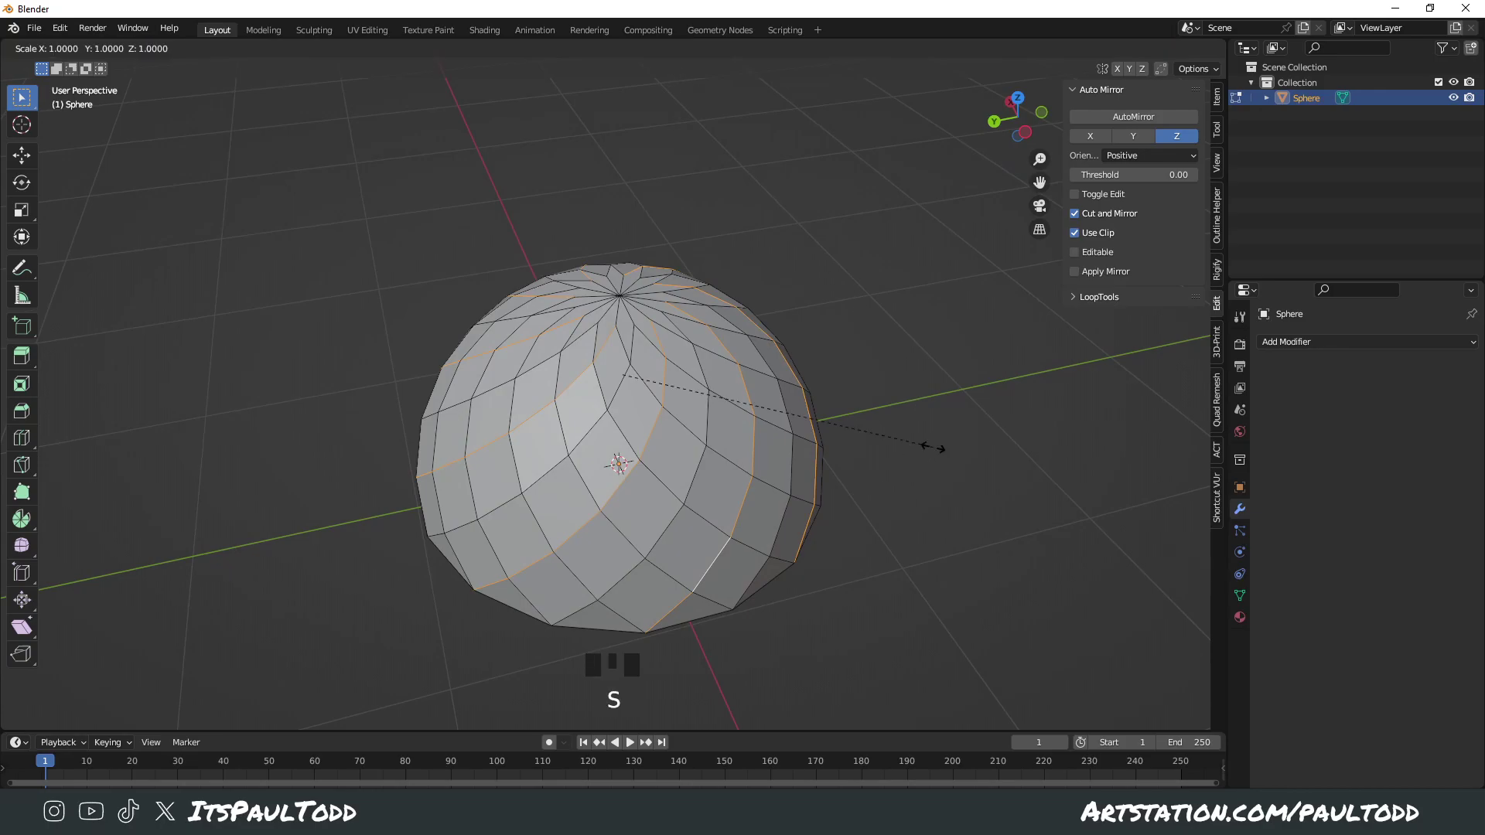
key(shift+z)
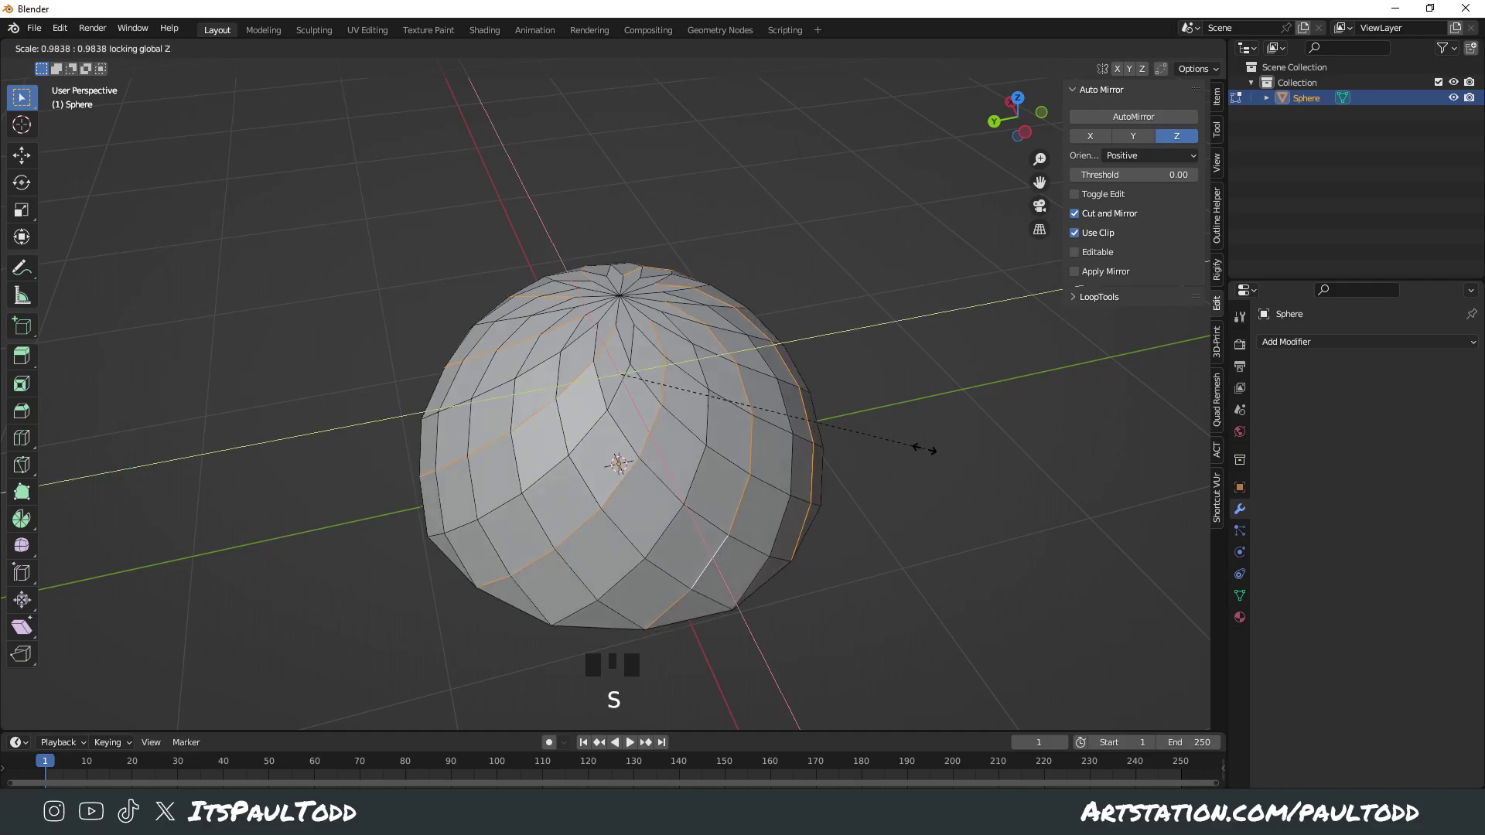
click(858, 442)
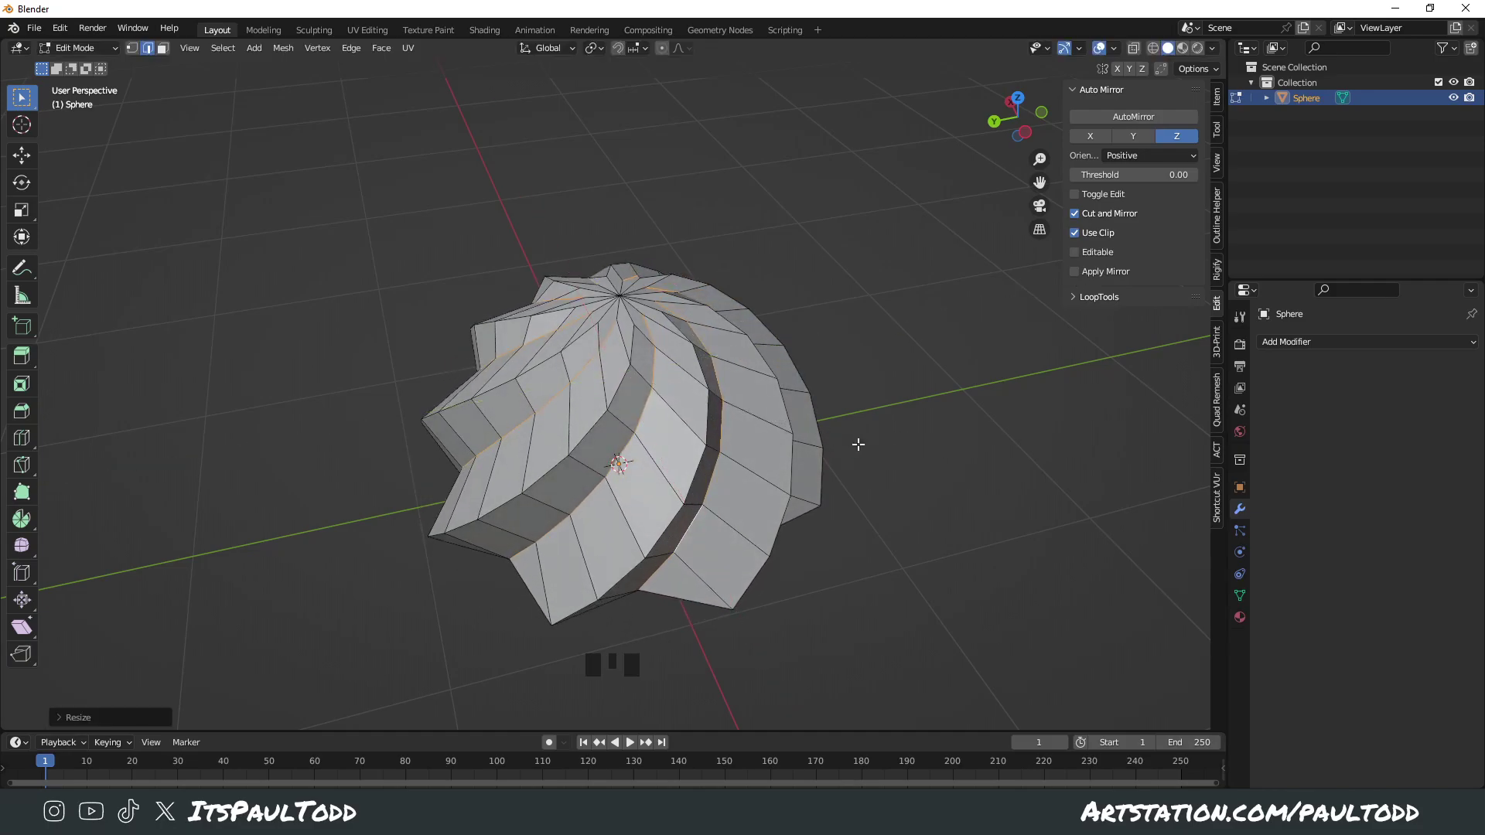
key(ctrl+z)
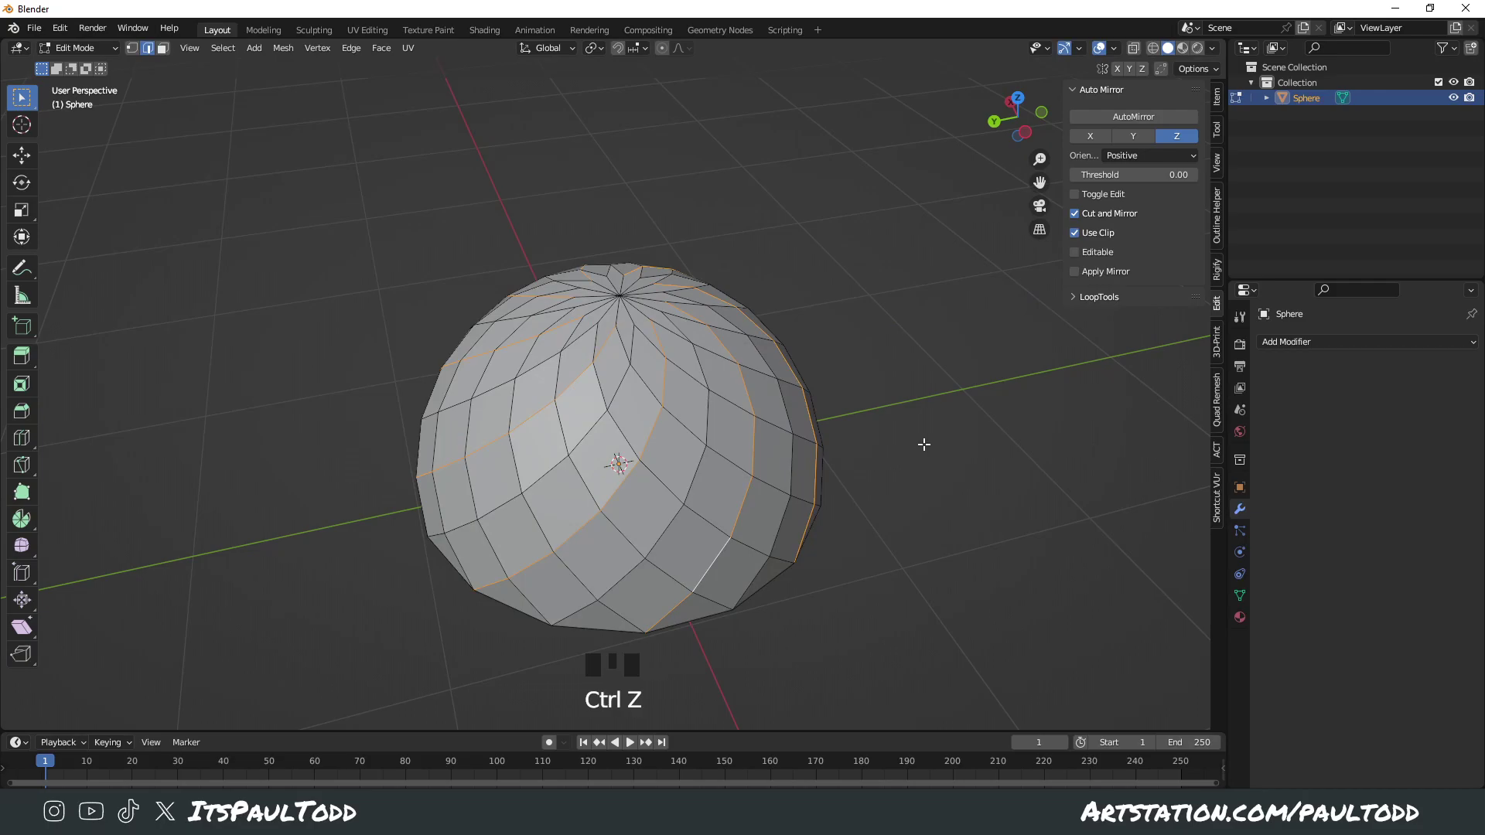
Step: Scale the selected spiral loops inward to about 0.77 on X and Y only, excluding the Z axis
key(s)
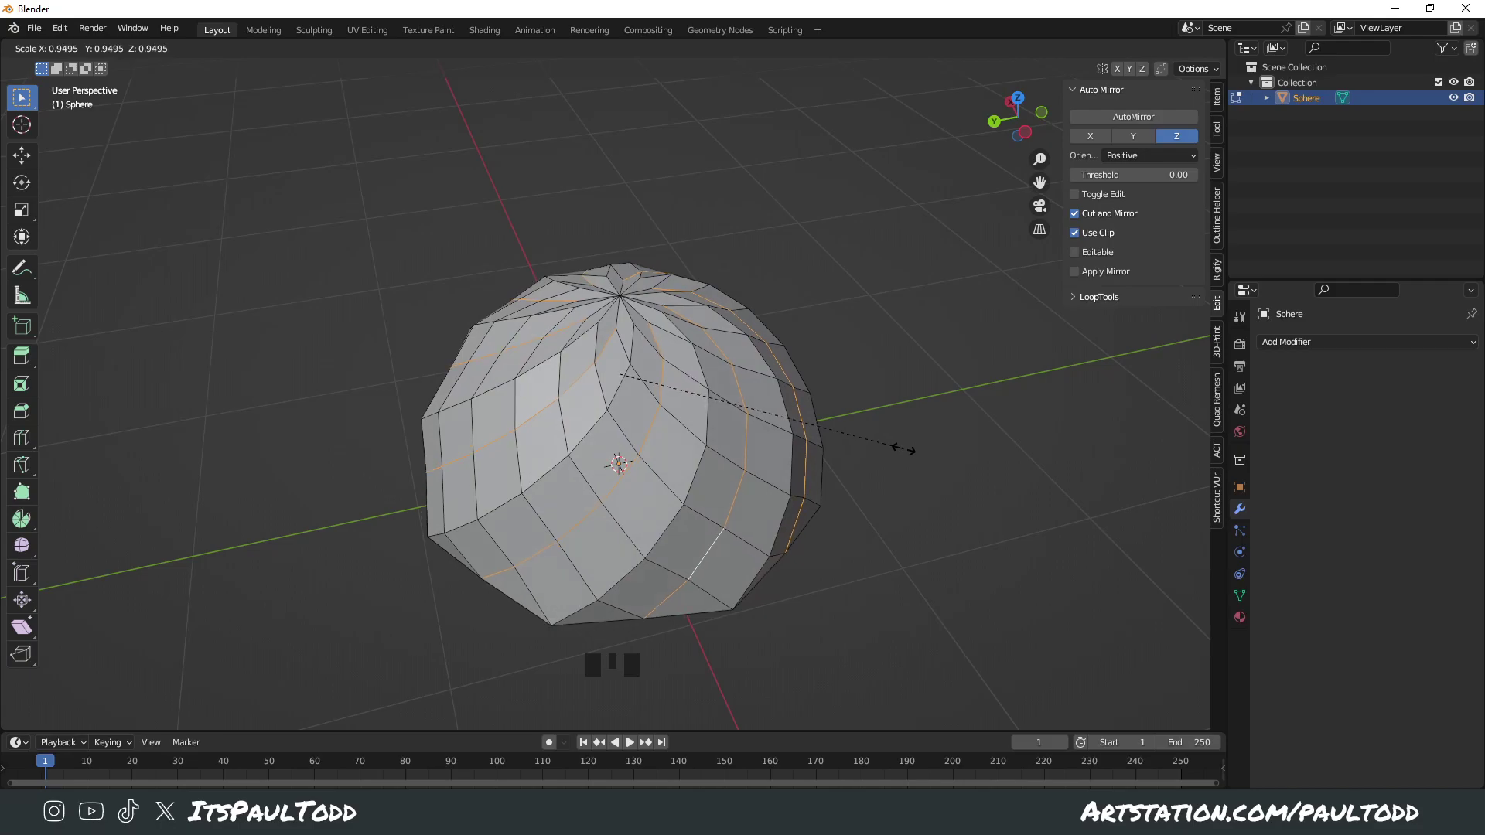
key(shift+z)
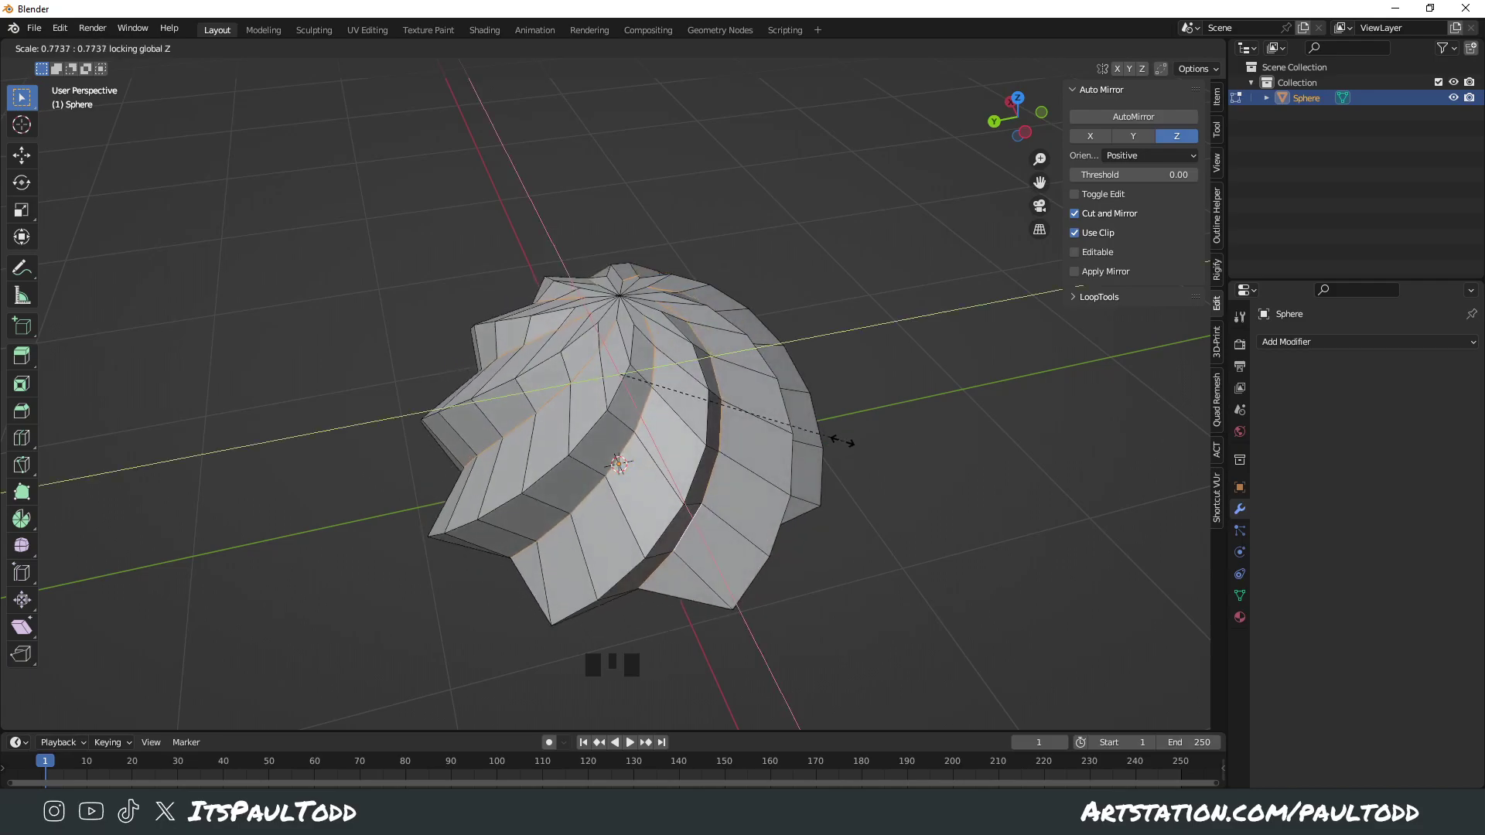
click(839, 438)
Step: Bevel the recessed spiral edge loops into narrow face strips, return to Object Mode and deselect the dome
middle_drag(838, 434, 894, 398)
shift+middle_drag(893, 398, 815, 443)
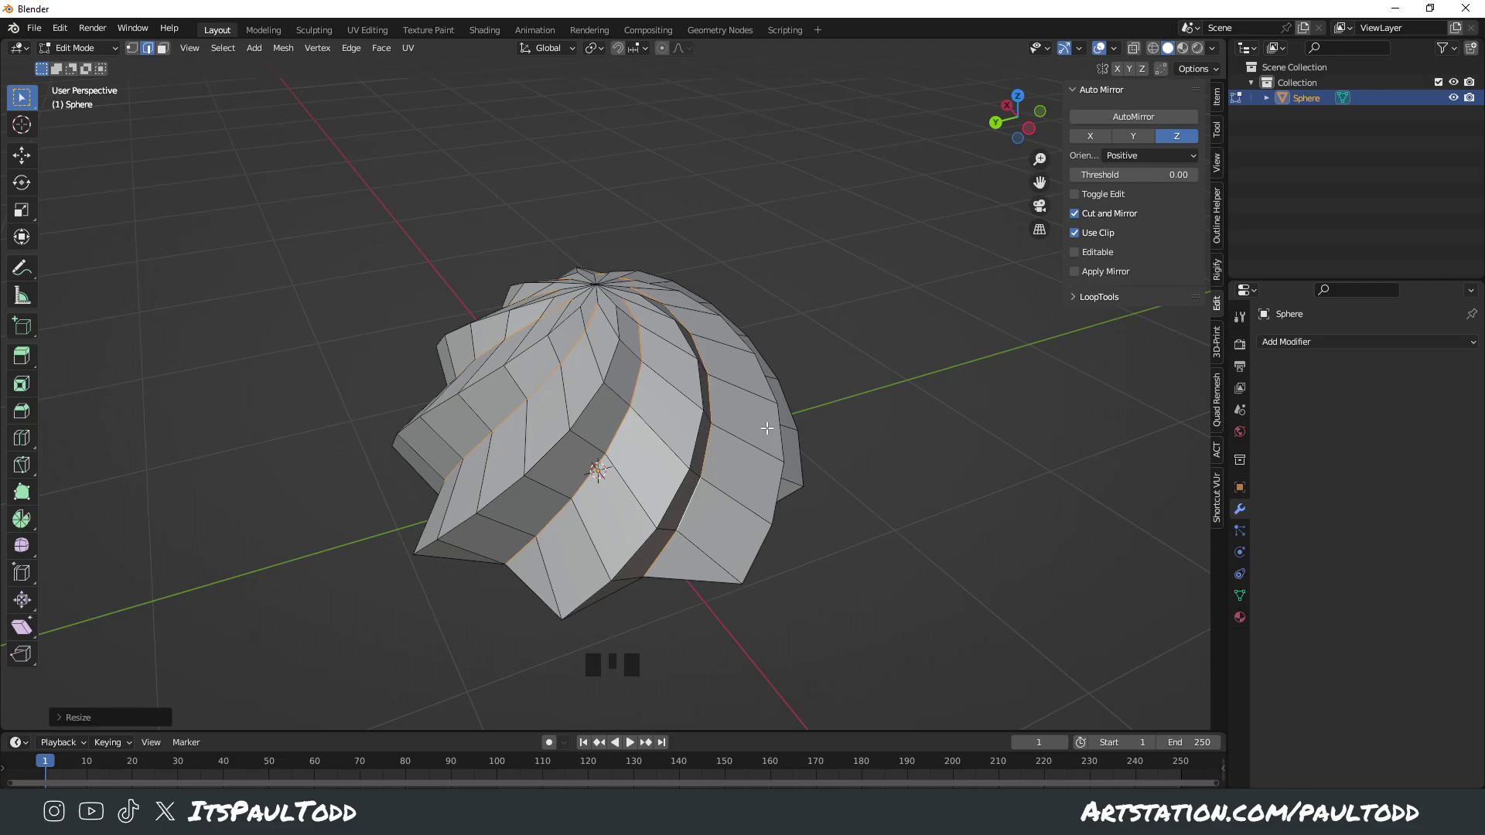
key(ctrl+b)
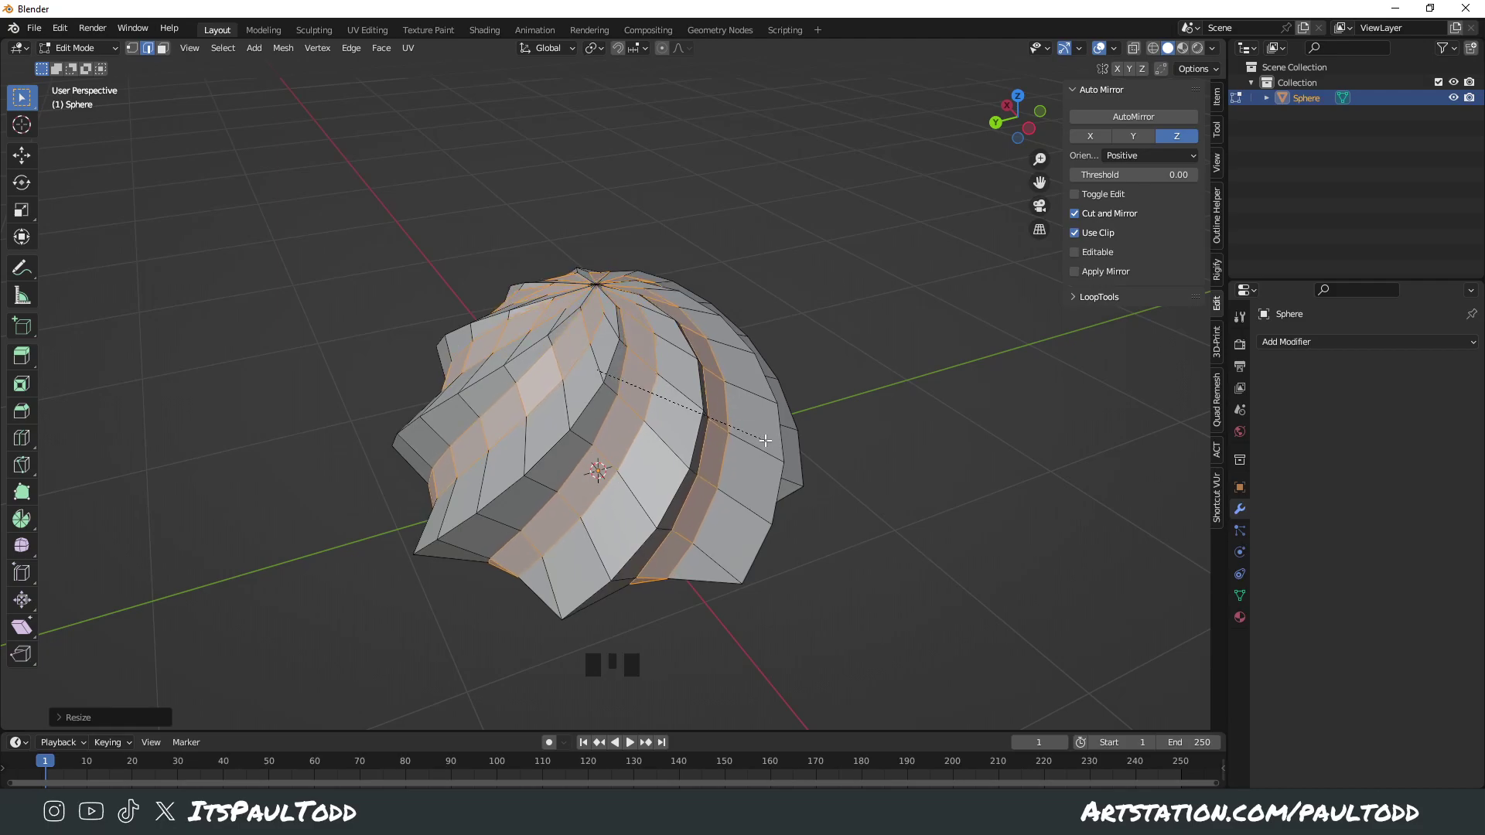
middle_drag(764, 441, 788, 470)
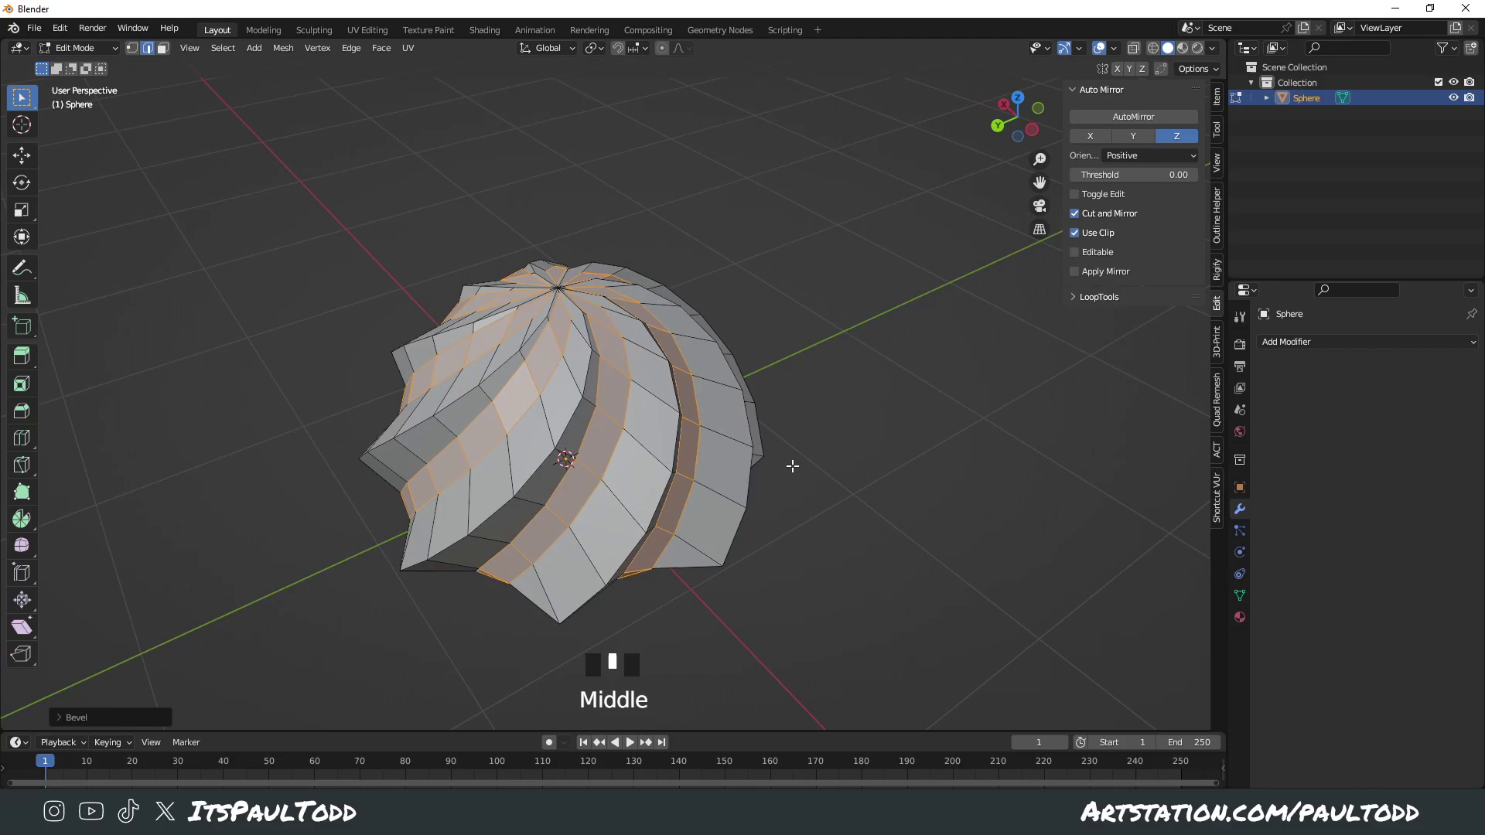
key(Tab)
click(778, 456)
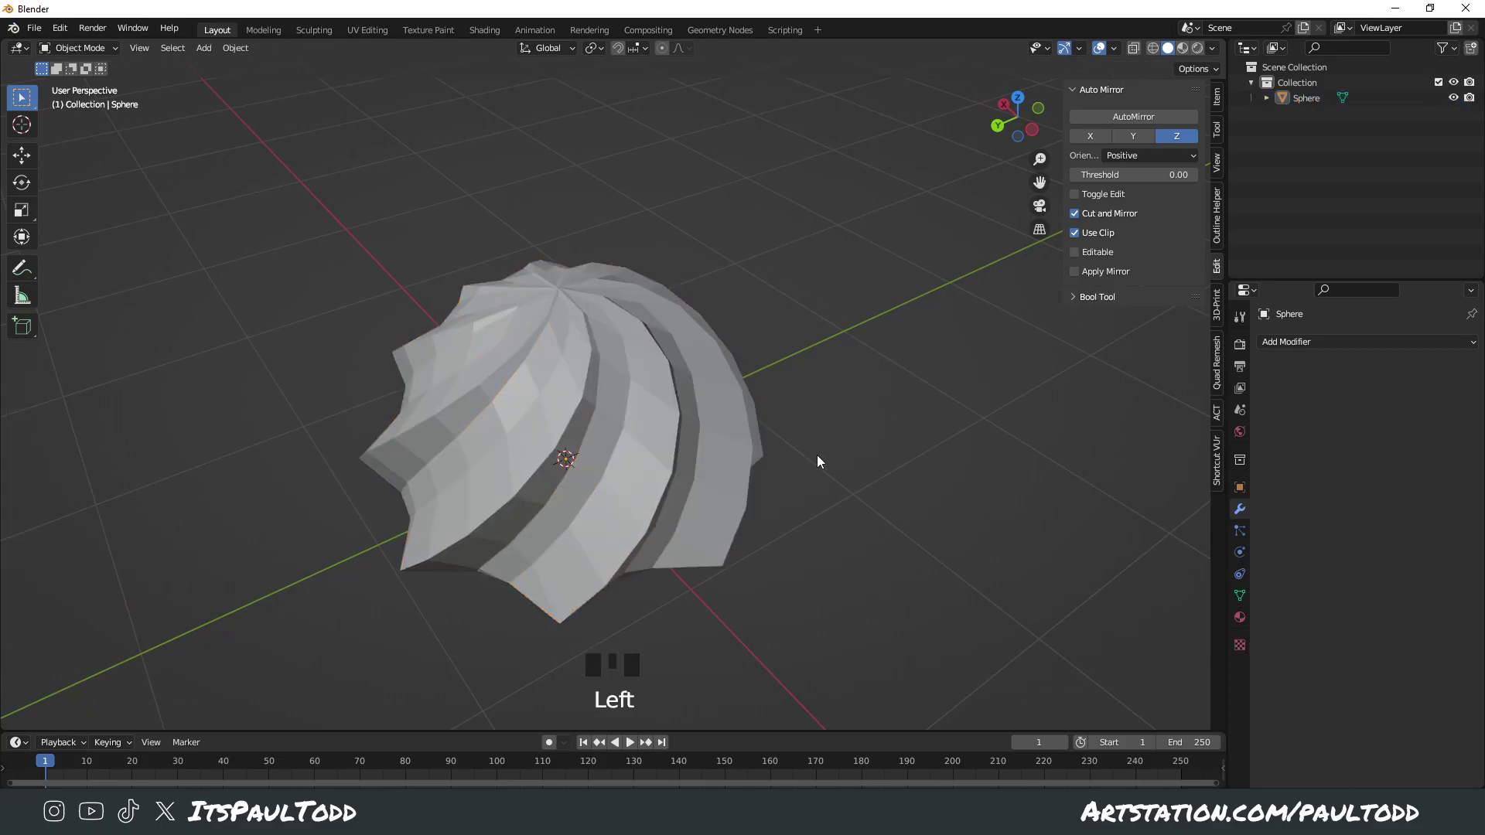
Step: Add a Subdivision modifier with viewport level 3 to the ridged dome, shade it smooth and inspect the swirl
click(726, 451)
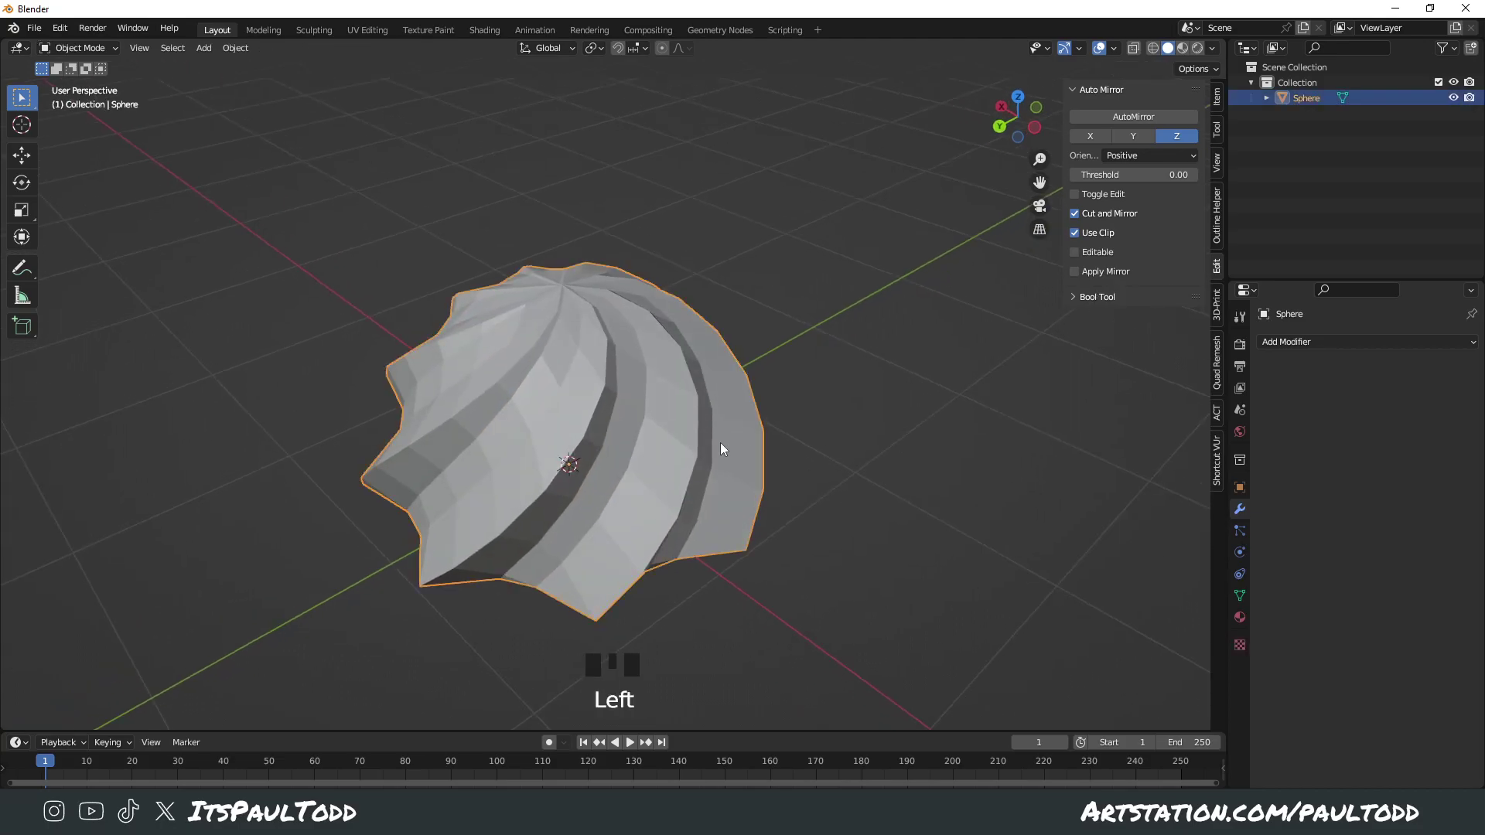
key(ctrl+3)
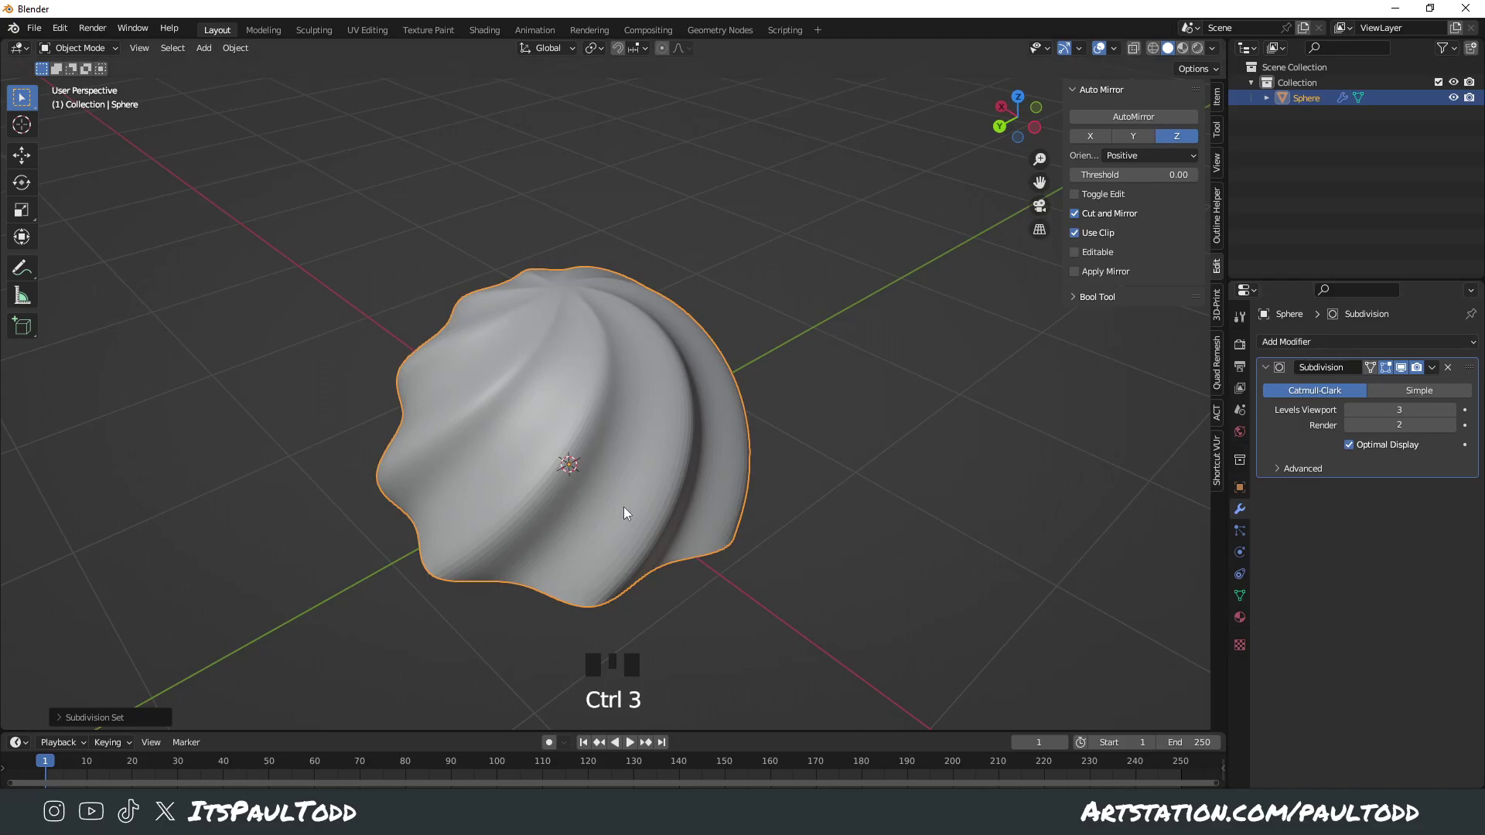
middle_drag(623, 507, 721, 422)
click(809, 462)
click(721, 422)
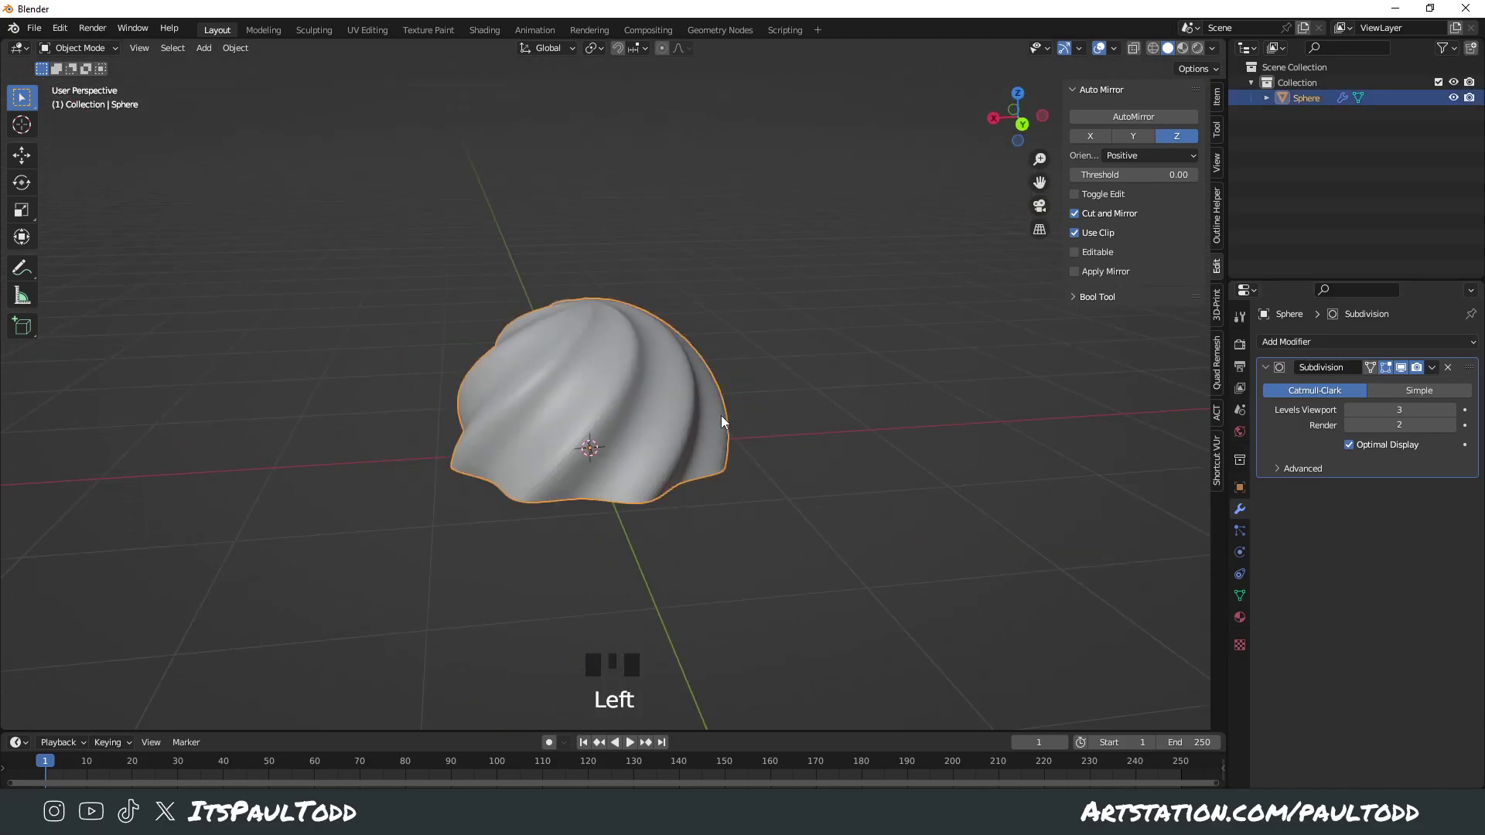
right_click(671, 402)
click(841, 410)
middle_drag(841, 409, 805, 407)
scroll(741, 391, up, 4)
scroll(699, 499, down, 6)
scroll(591, 379, up, 2)
Step: Enter Edit Mode on the dome, clear the edge selection, switch to vertex selection and select the vertex at the apex
click(663, 401)
scroll(663, 401, up, 1)
key(Tab)
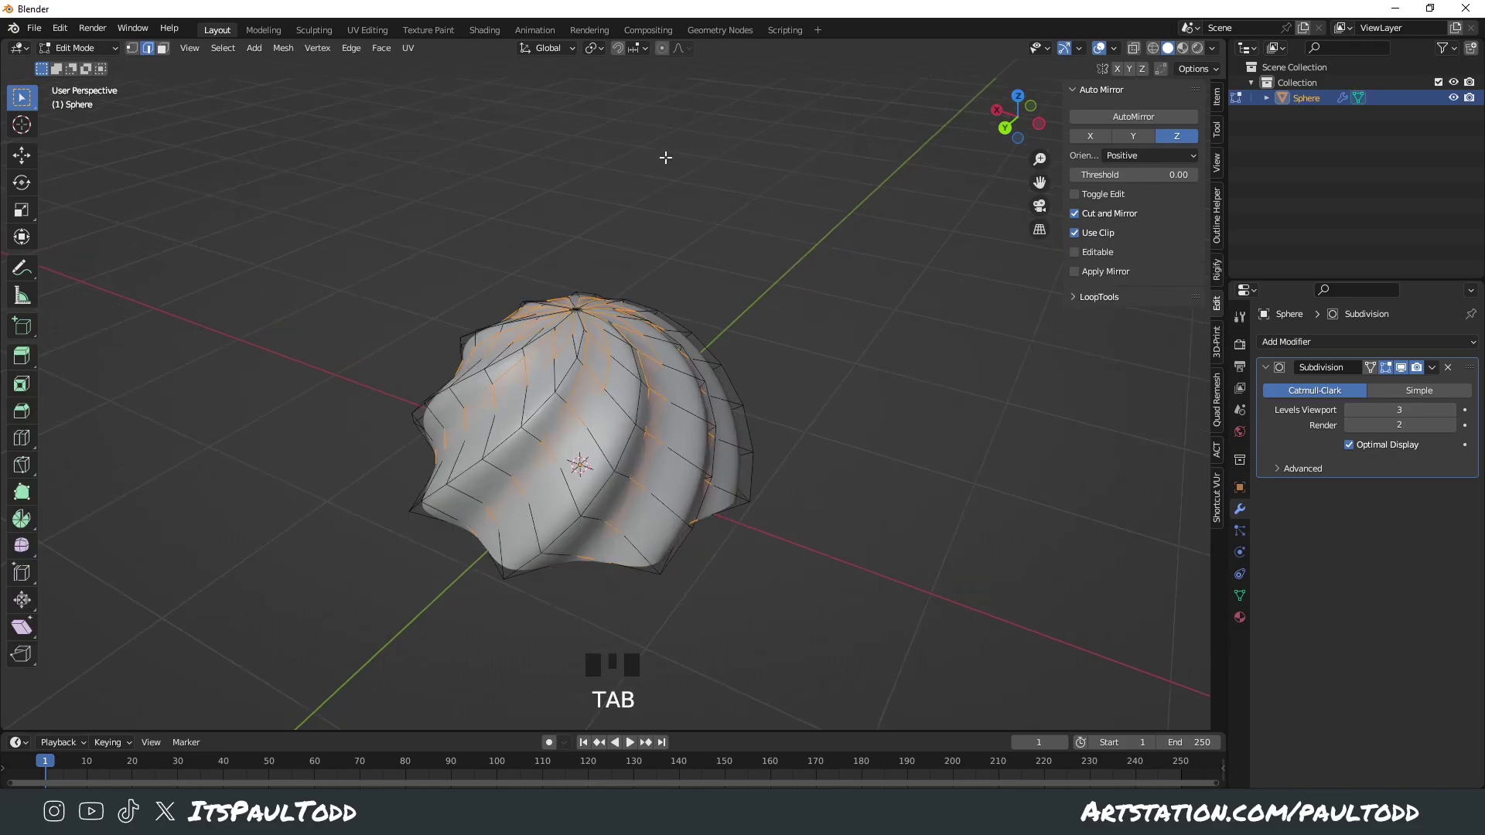
click(808, 345)
click(133, 48)
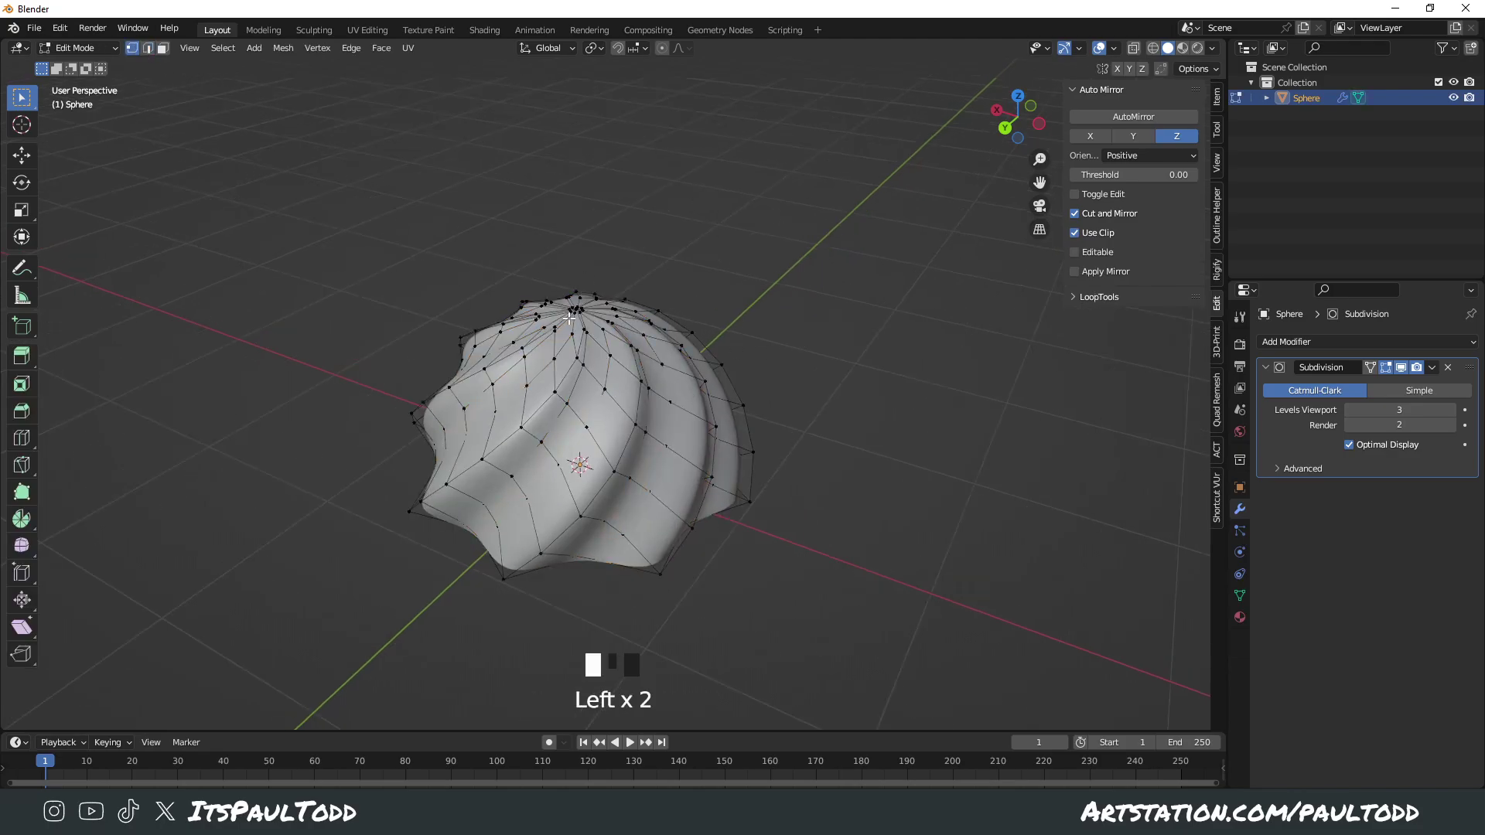
middle_drag(570, 317, 518, 302)
scroll(517, 301, up, 2)
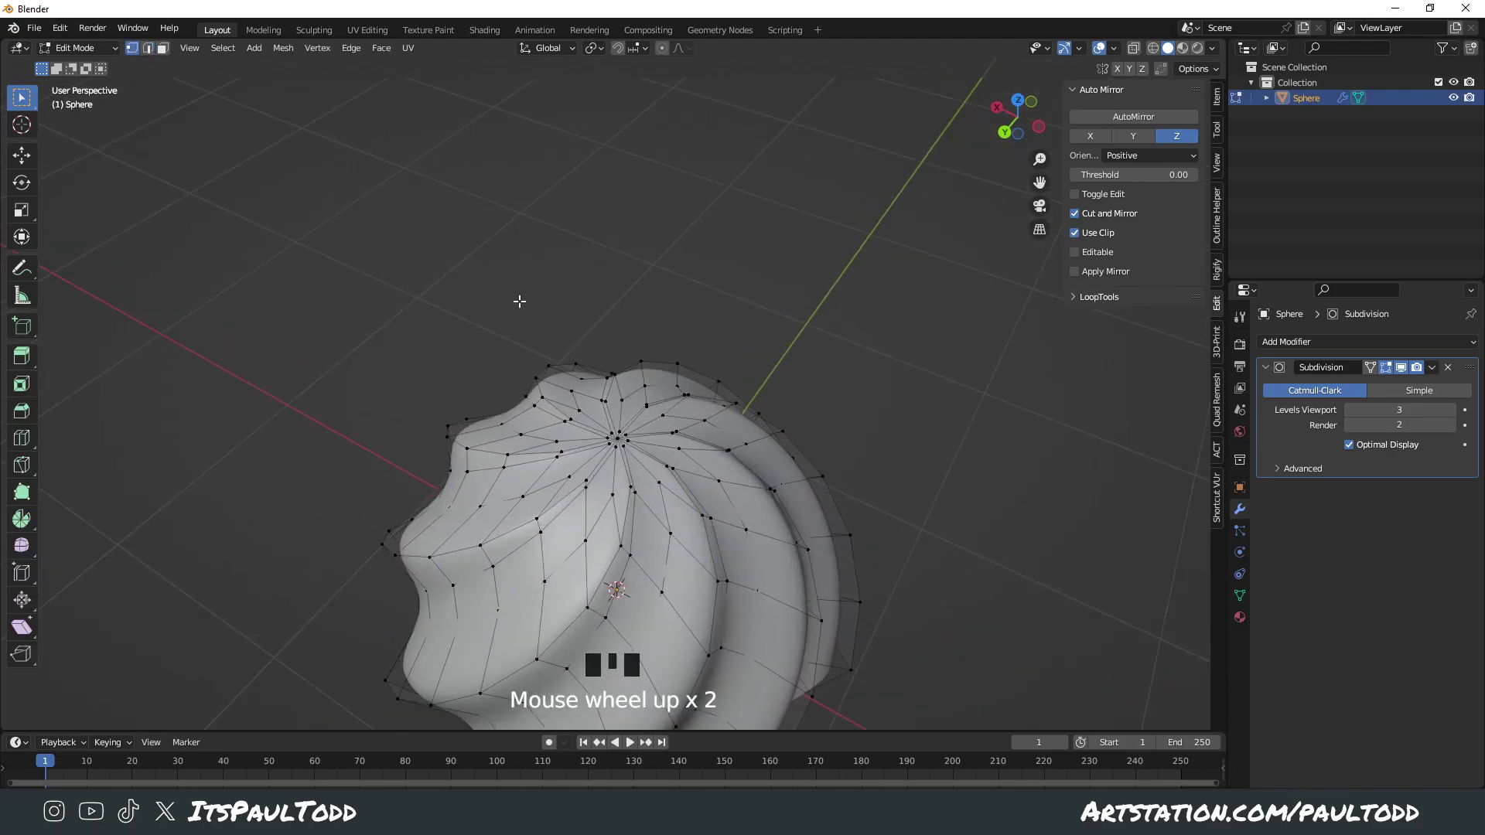
click(600, 438)
shift+middle_drag(628, 450, 872, 425)
middle_drag(786, 399, 801, 365)
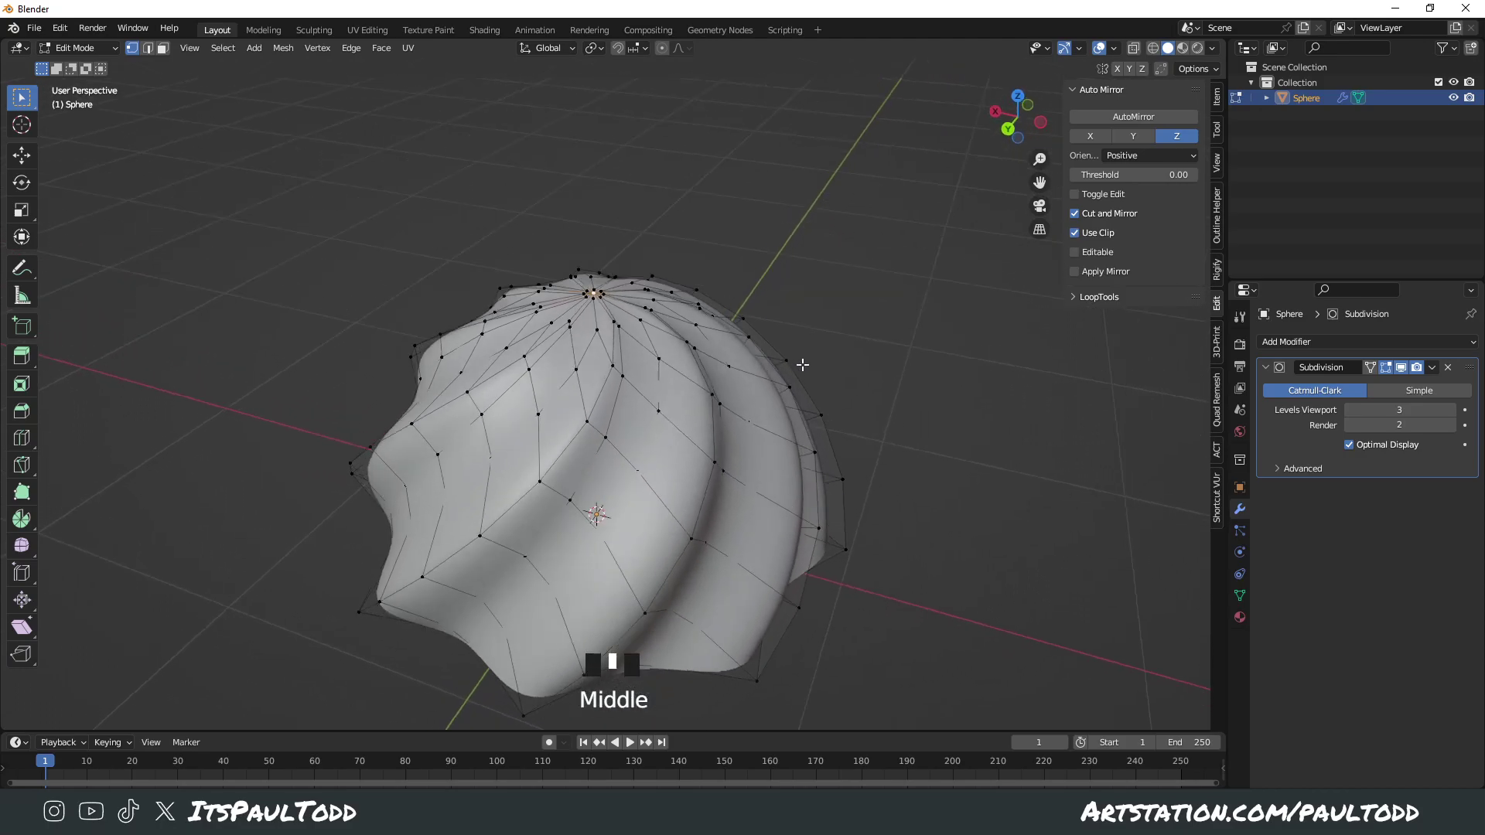
Step: Turn on proportional editing and move the apex vertex upward to stretch the dome into a taller peak
click(661, 49)
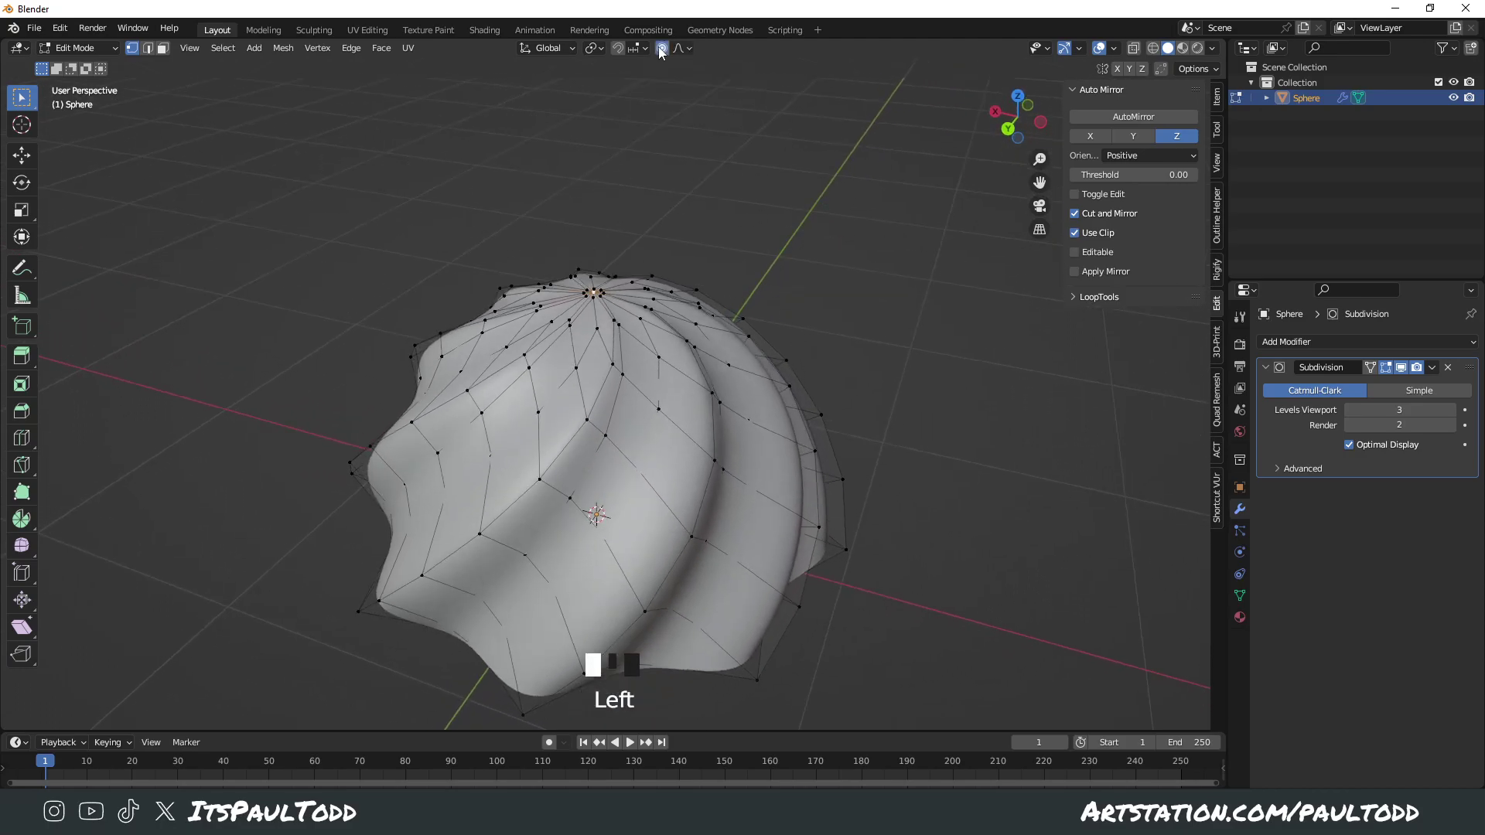
scroll(855, 341, down, 2)
key(g)
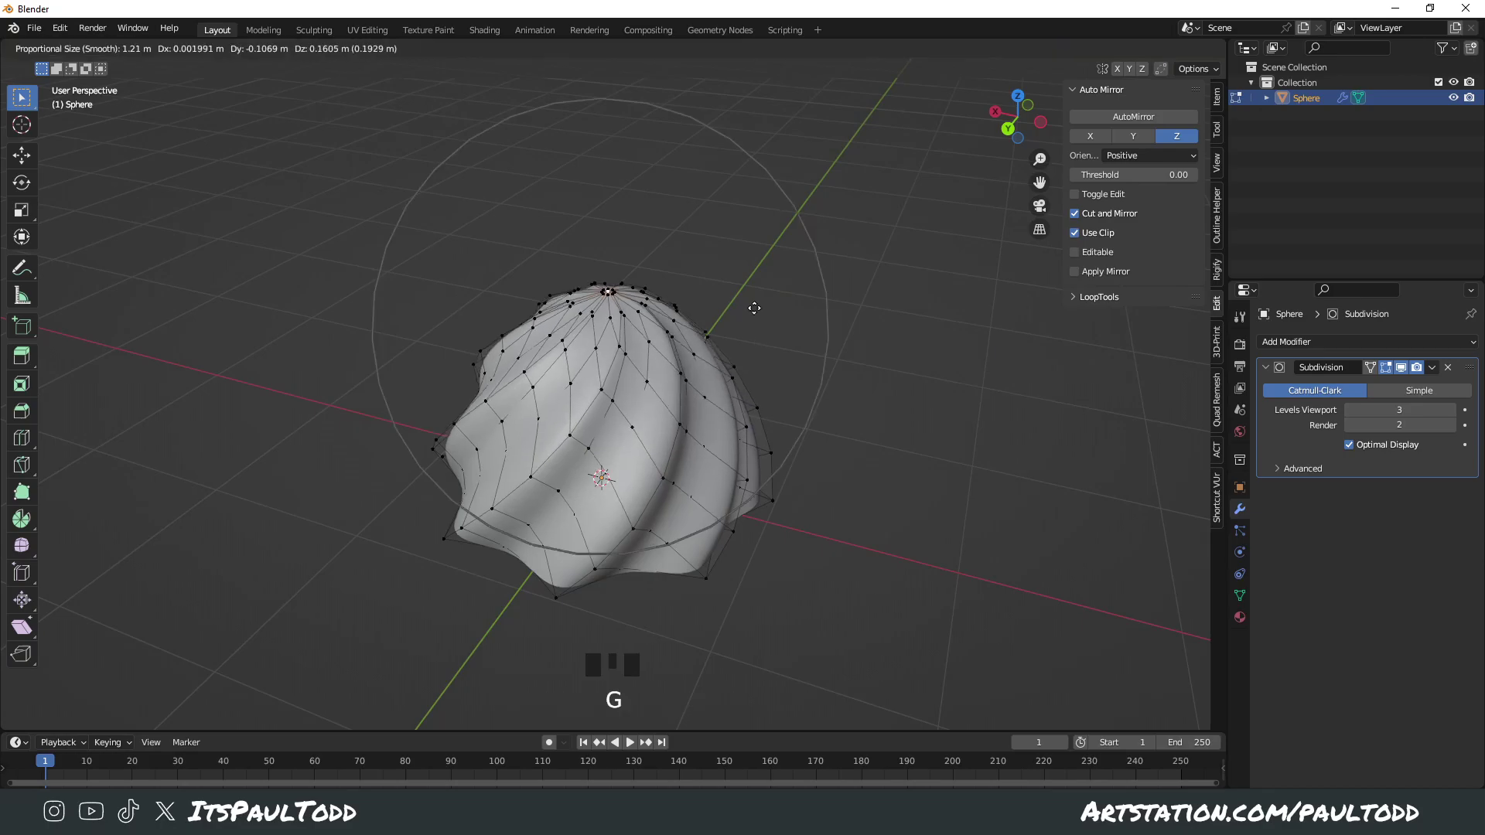
click(806, 291)
middle_drag(805, 292, 842, 278)
Step: Rotate the peak about -32° with a proportional size of about 2.14, and check the twisted shape in Object Mode
key(r)
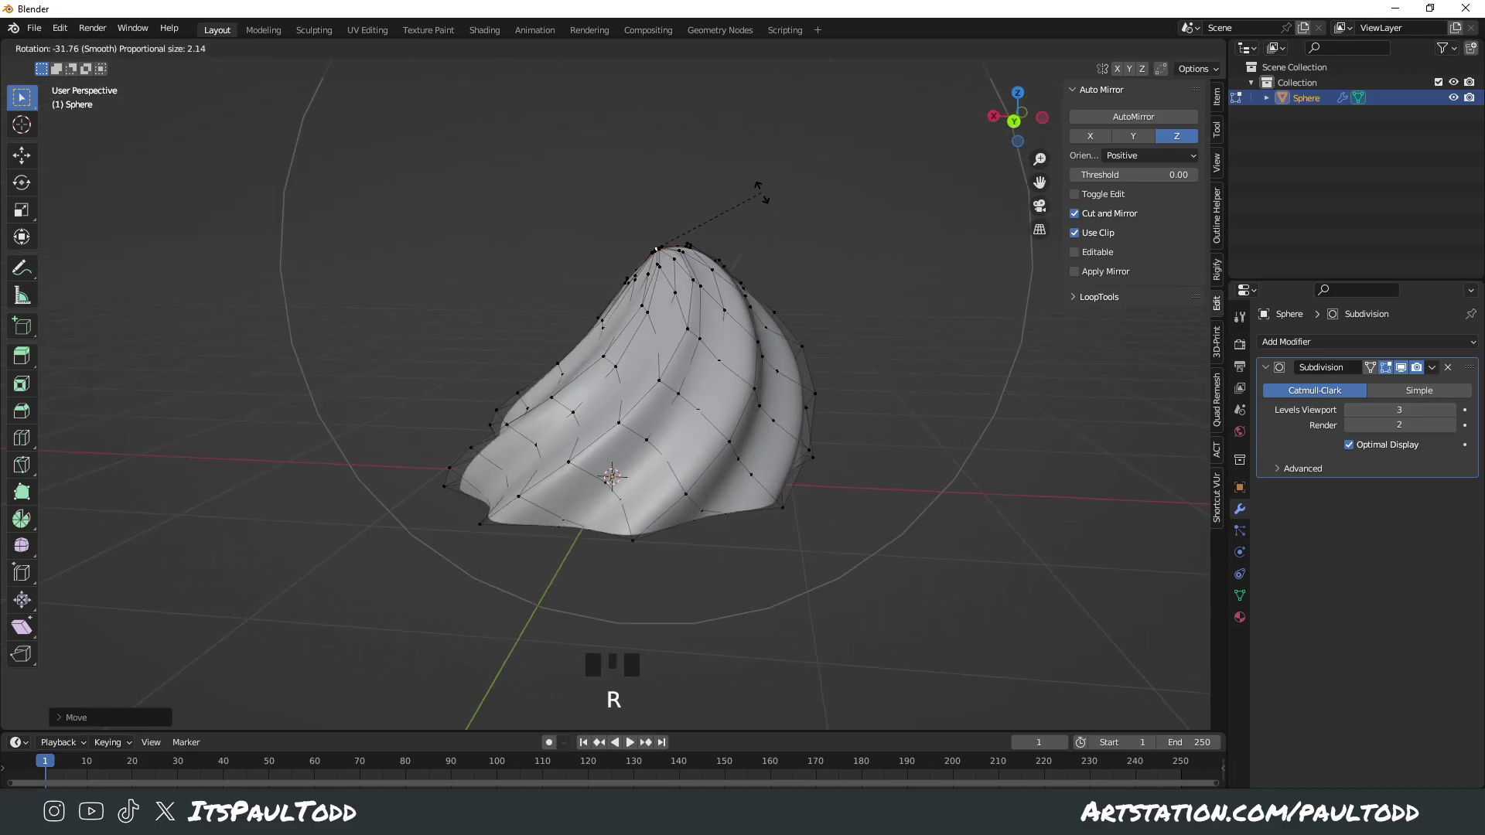
click(759, 194)
middle_drag(759, 195, 786, 278)
key(Tab)
scroll(686, 394, down, 5)
scroll(728, 351, up, 5)
Step: Rotate the apex with proportional falloff until the peak curls over like a wave, then return to Object Mode and deselect it
key(Tab)
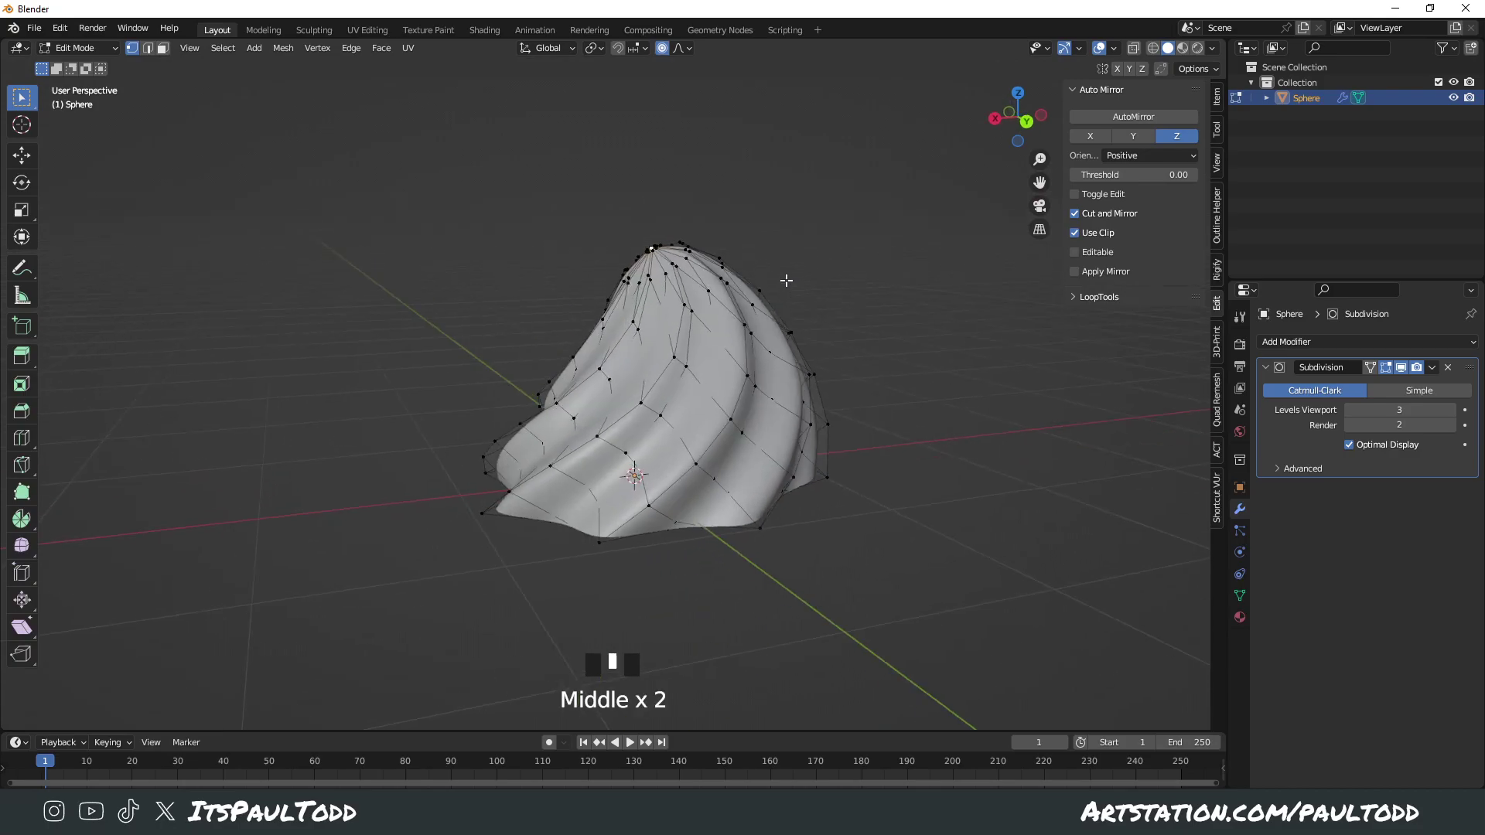
key(r)
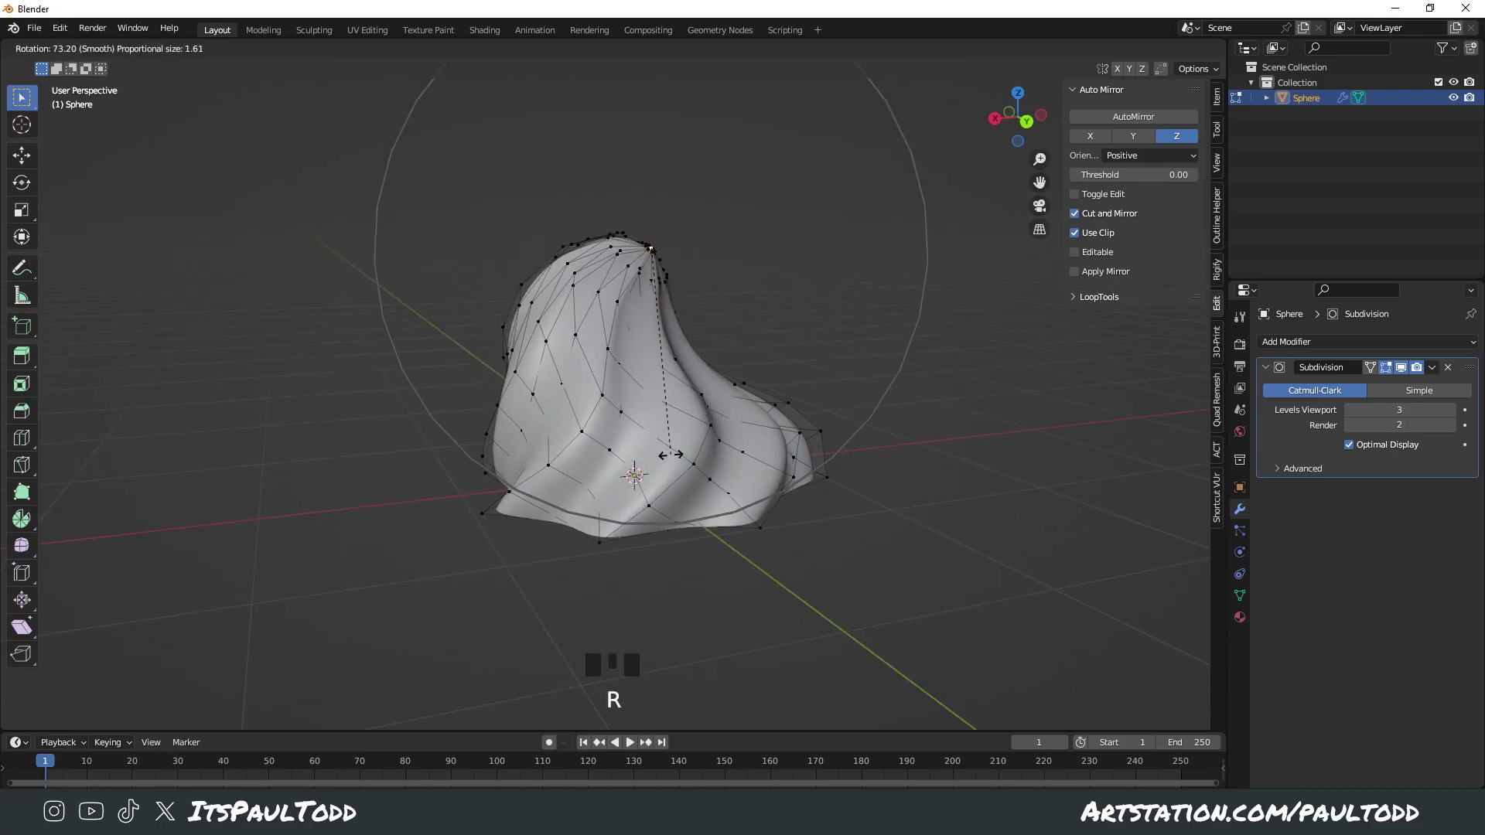
click(833, 285)
key(Tab)
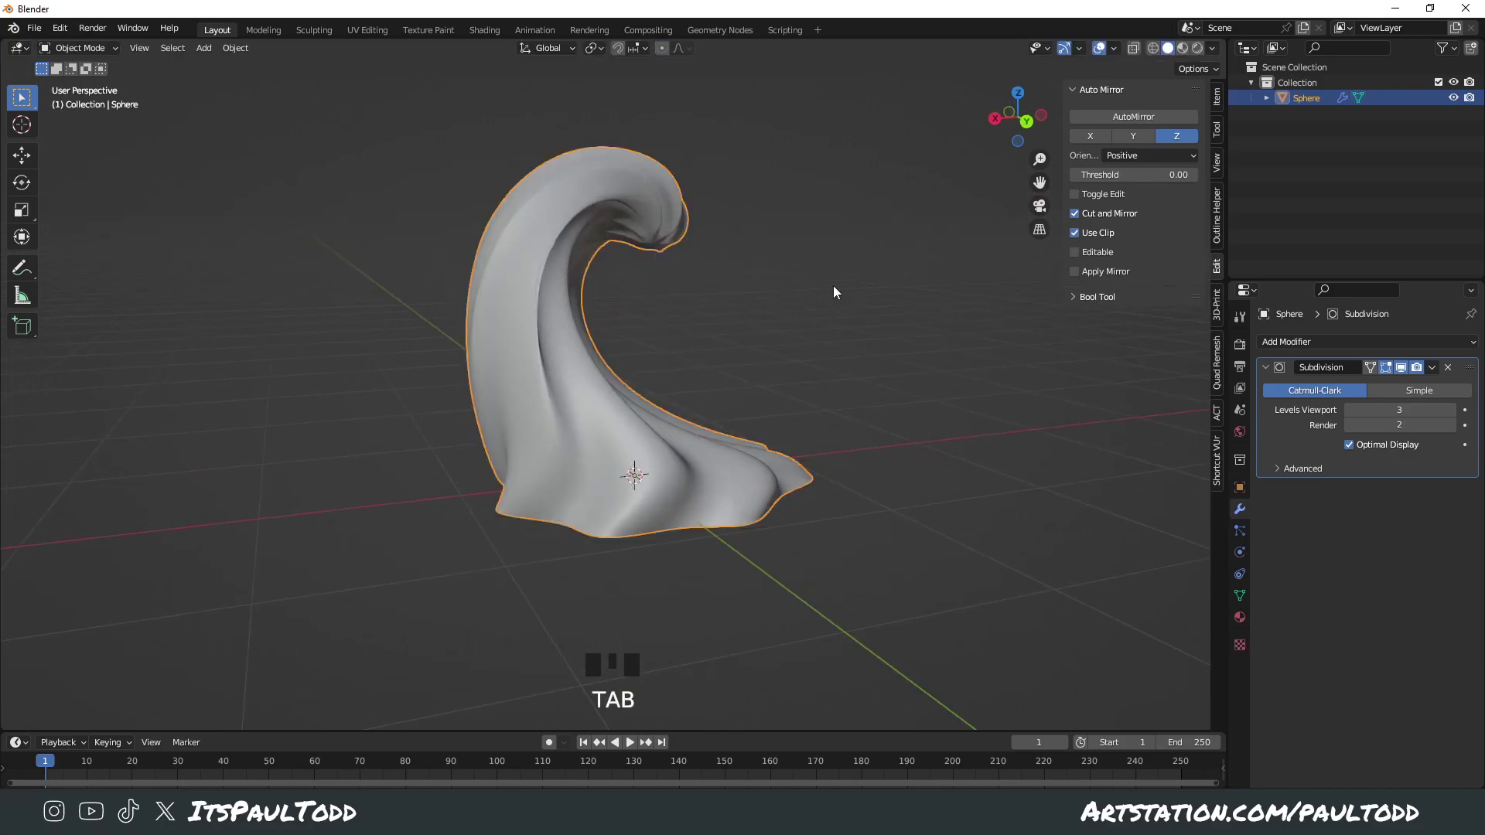
mouse_move(833, 285)
middle_down()
mouse_move(574, 284)
mouse_move(532, 334)
mouse_move(768, 344)
mouse_move(926, 392)
mouse_move(842, 397)
middle_up()
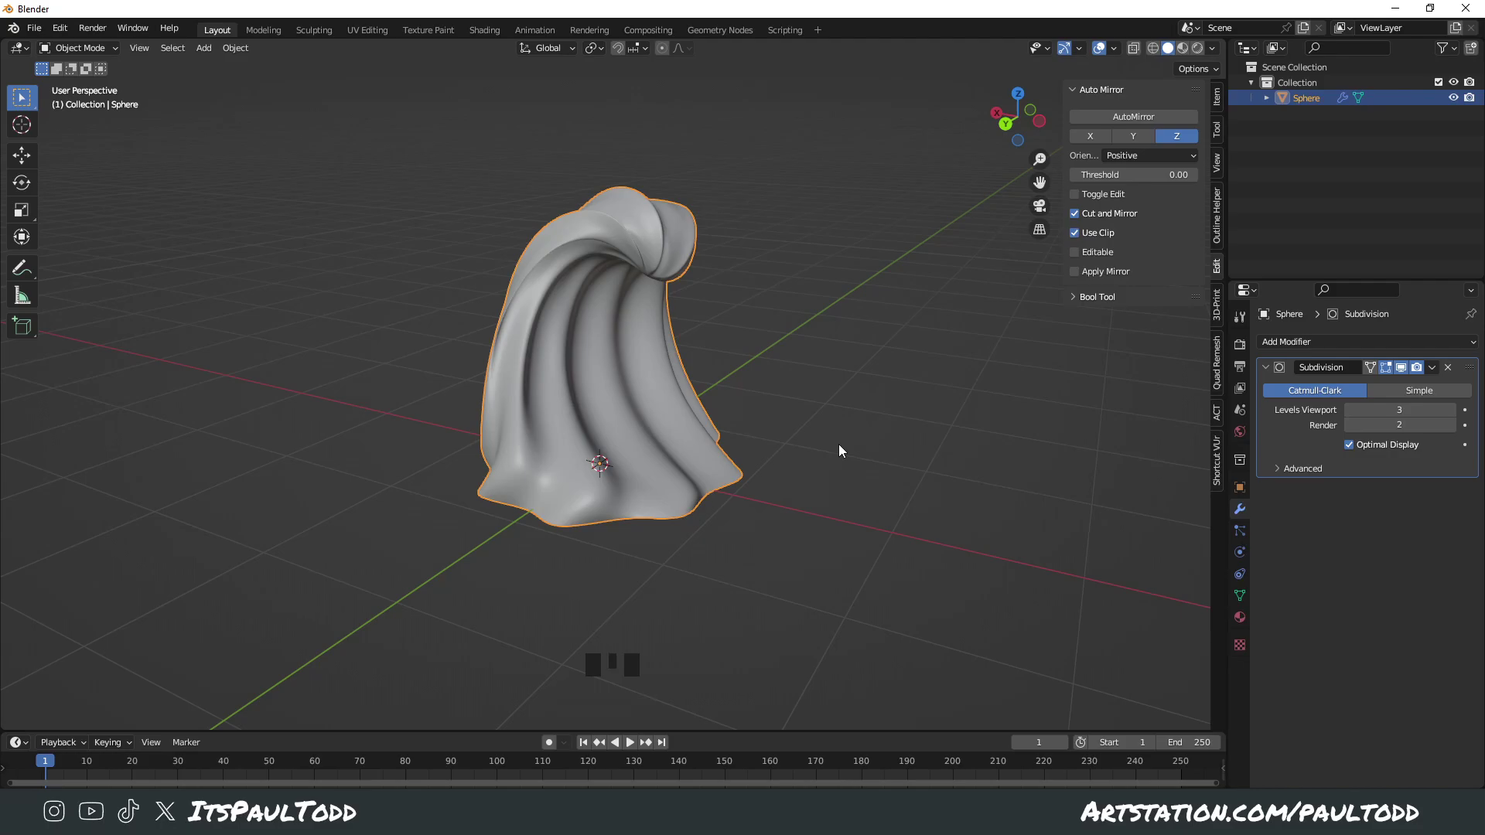
middle_drag(588, 467, 775, 495)
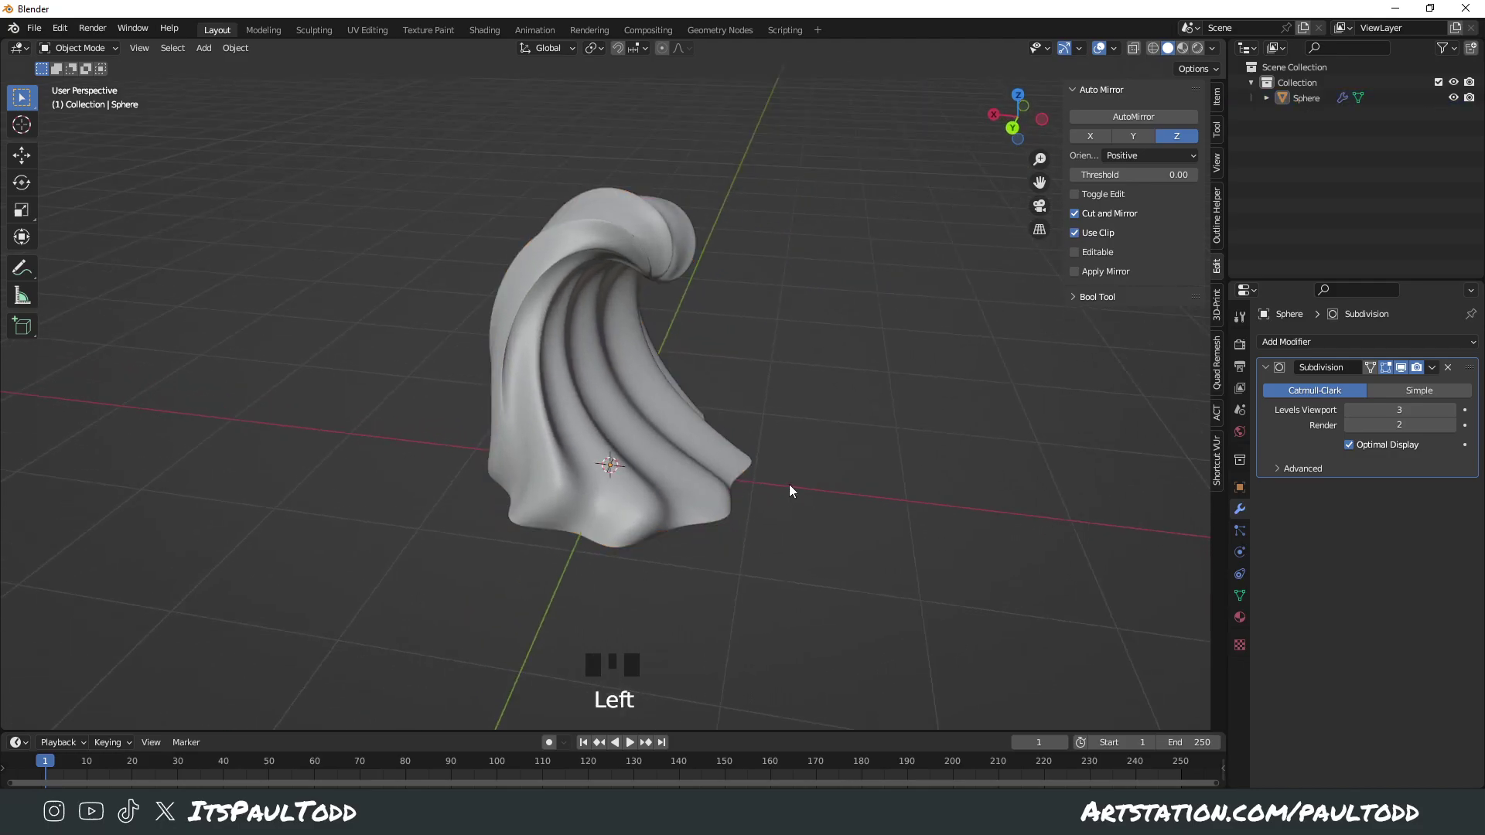